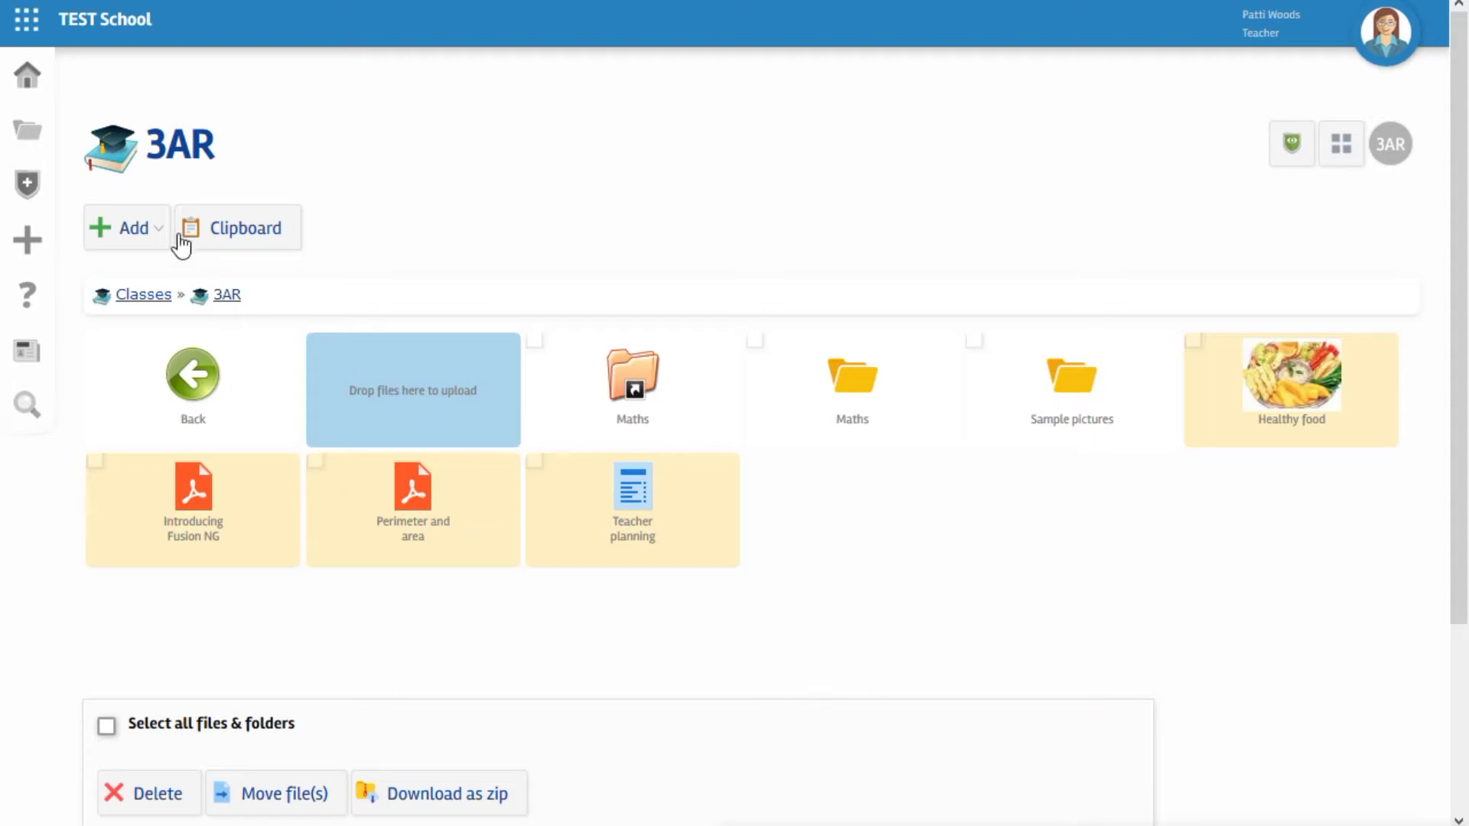
Step: Create a new folder named "Teacher planning" in the 3AR class area
{"action": "left_click", "coordinate": [143, 231]}
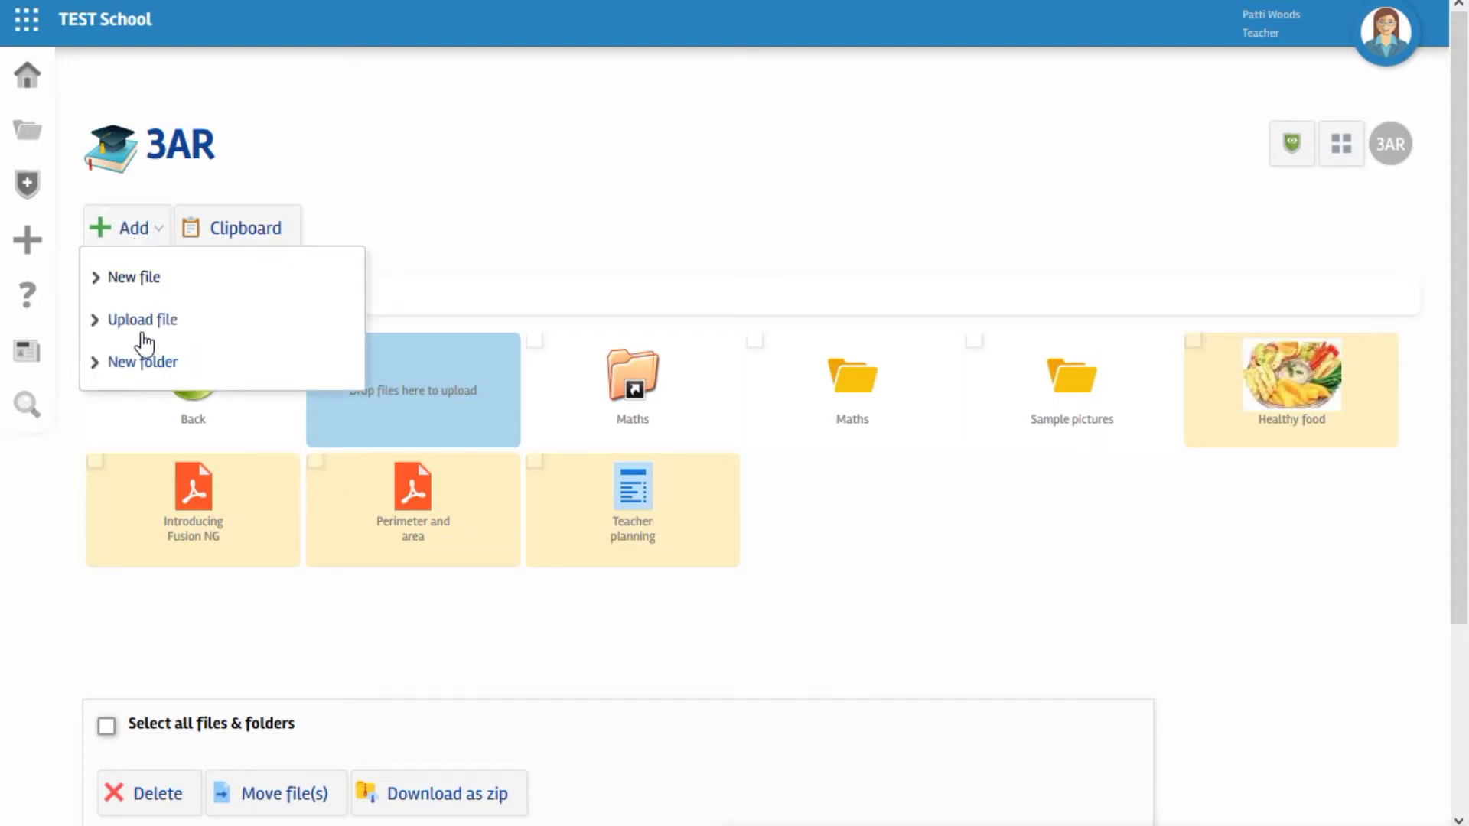
{"action": "left_click", "coordinate": [147, 359]}
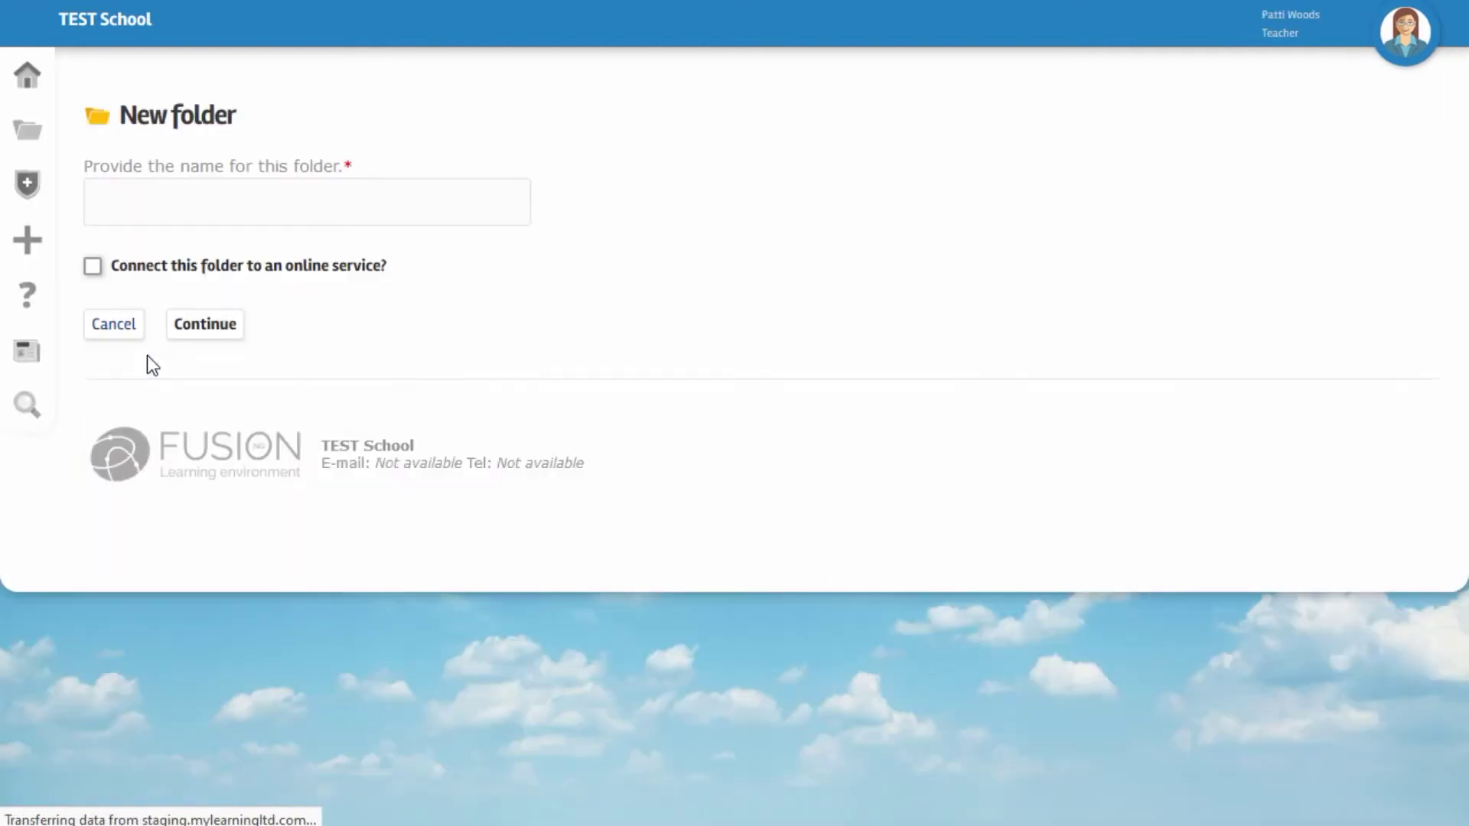
{"action": "left_click", "coordinate": [274, 208]}
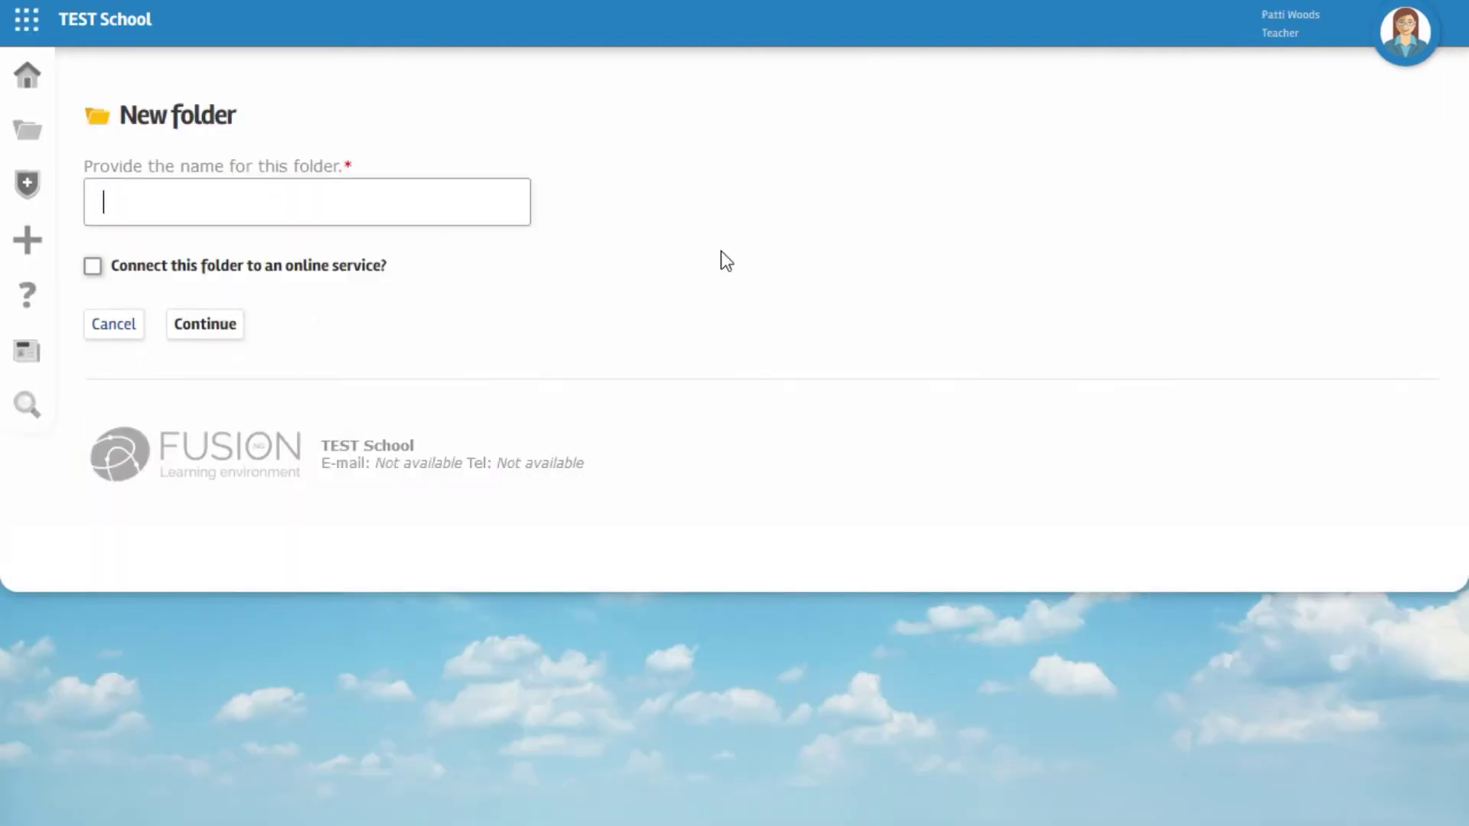
{"action": "type", "text": "Teacher planning"}
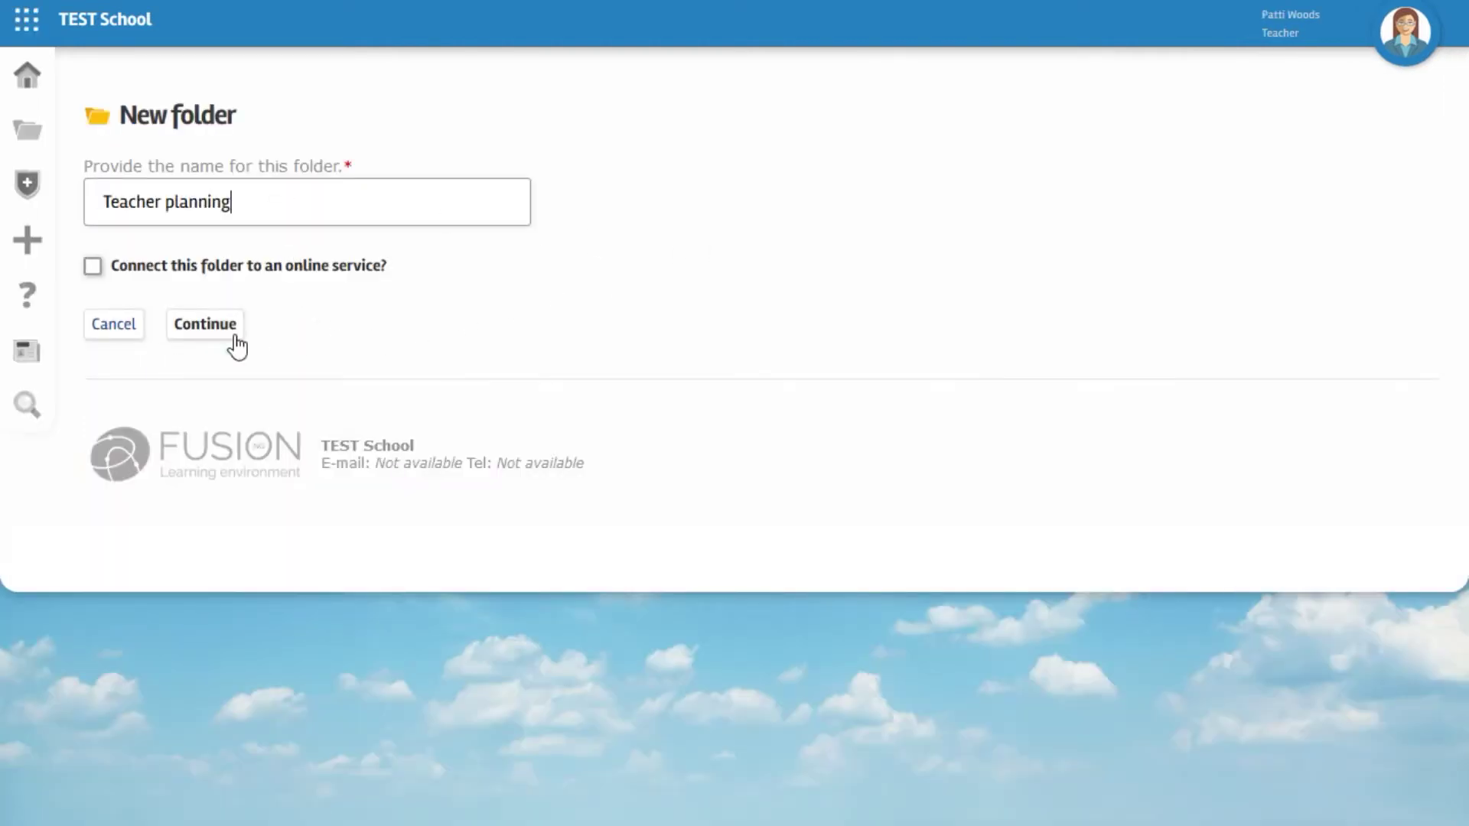
{"action": "left_click", "coordinate": [201, 326]}
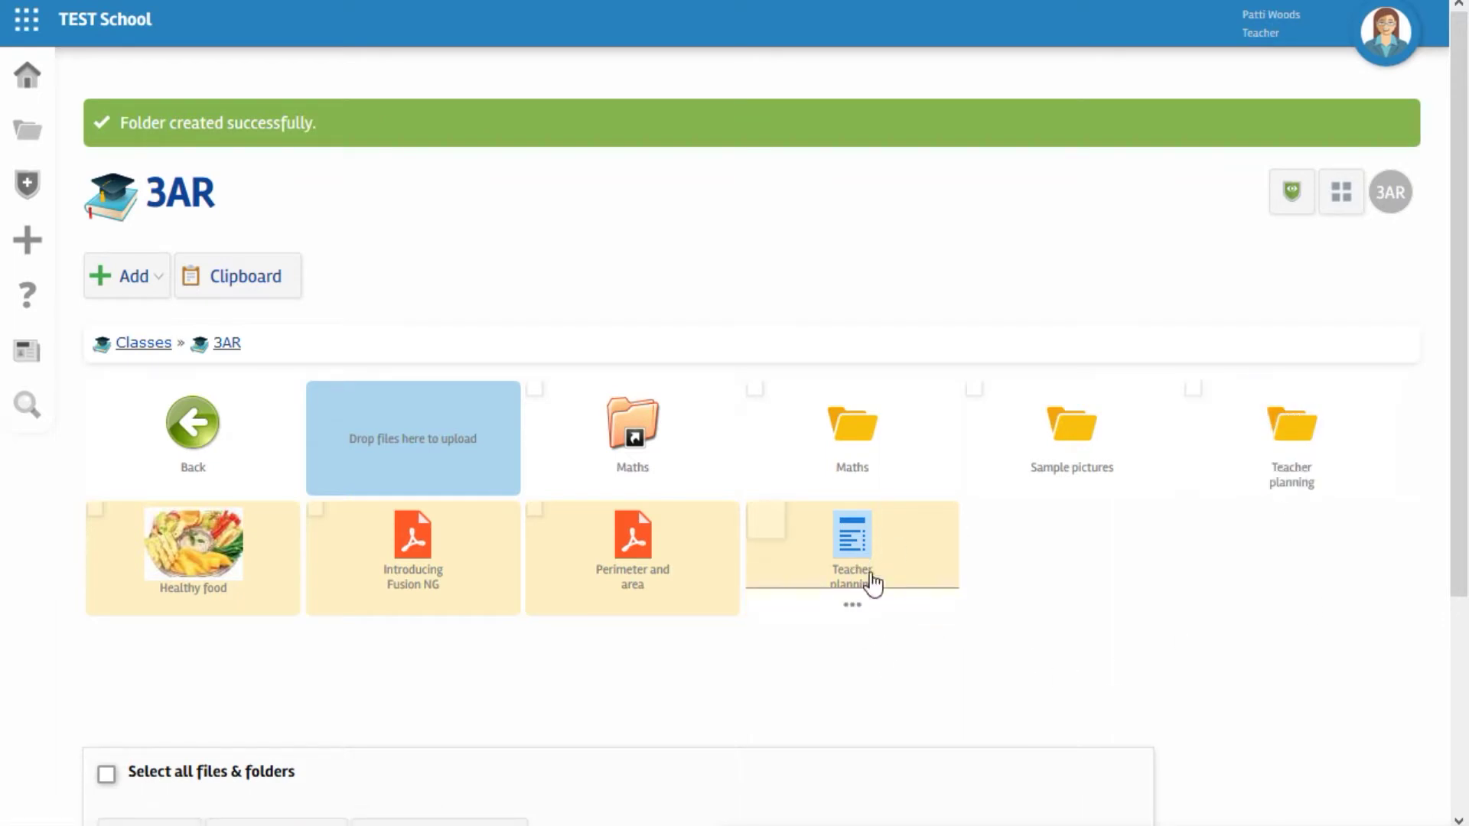
Step: Move the Teacher planning file into the Teacher planning folder, check the folder's contents and return to the class area
{"action": "left_click_drag", "start_coordinate": [849, 558], "coordinate": [1292, 430]}
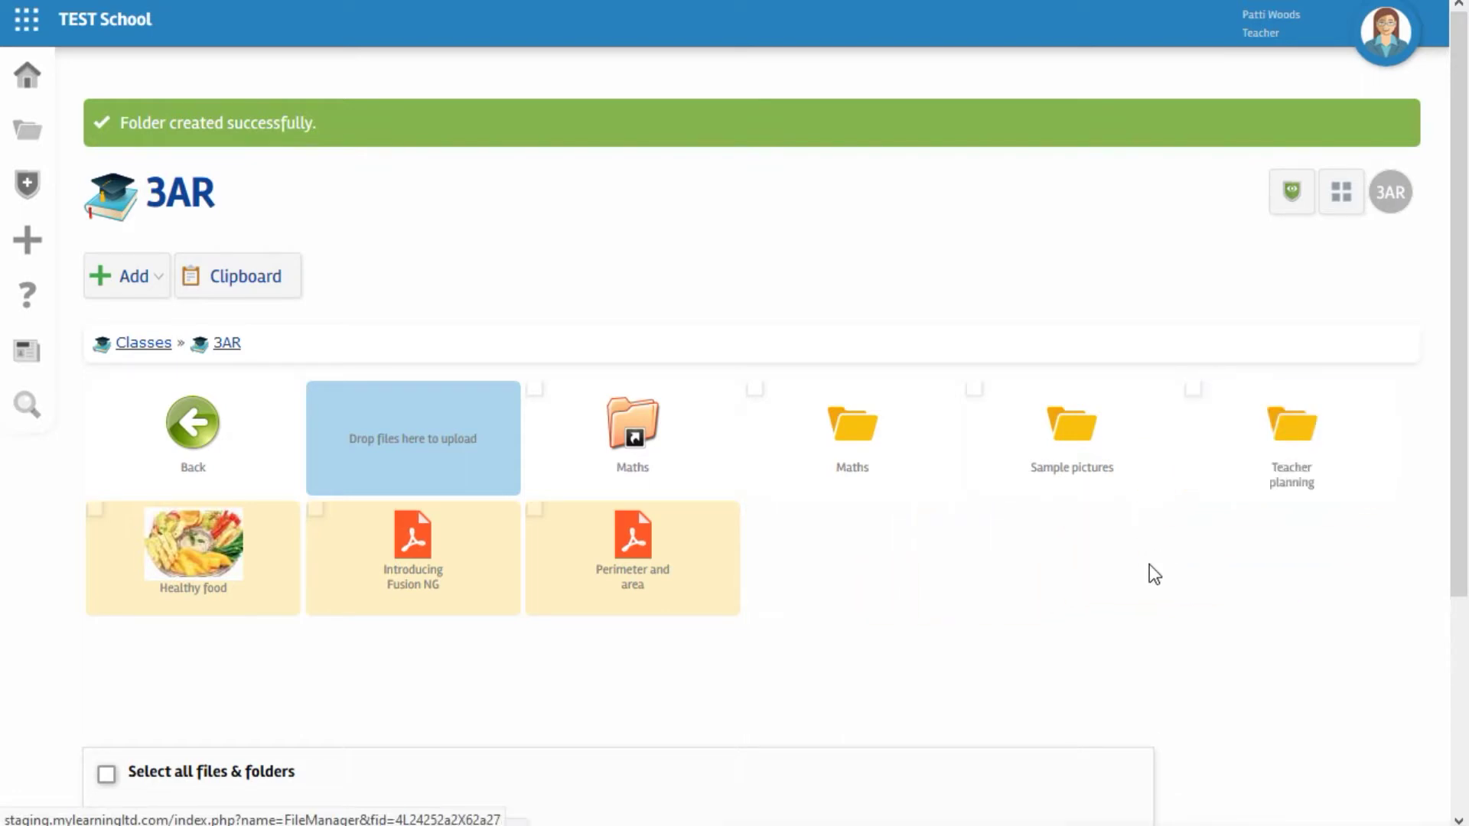
{"action": "left_click", "coordinate": [1293, 430]}
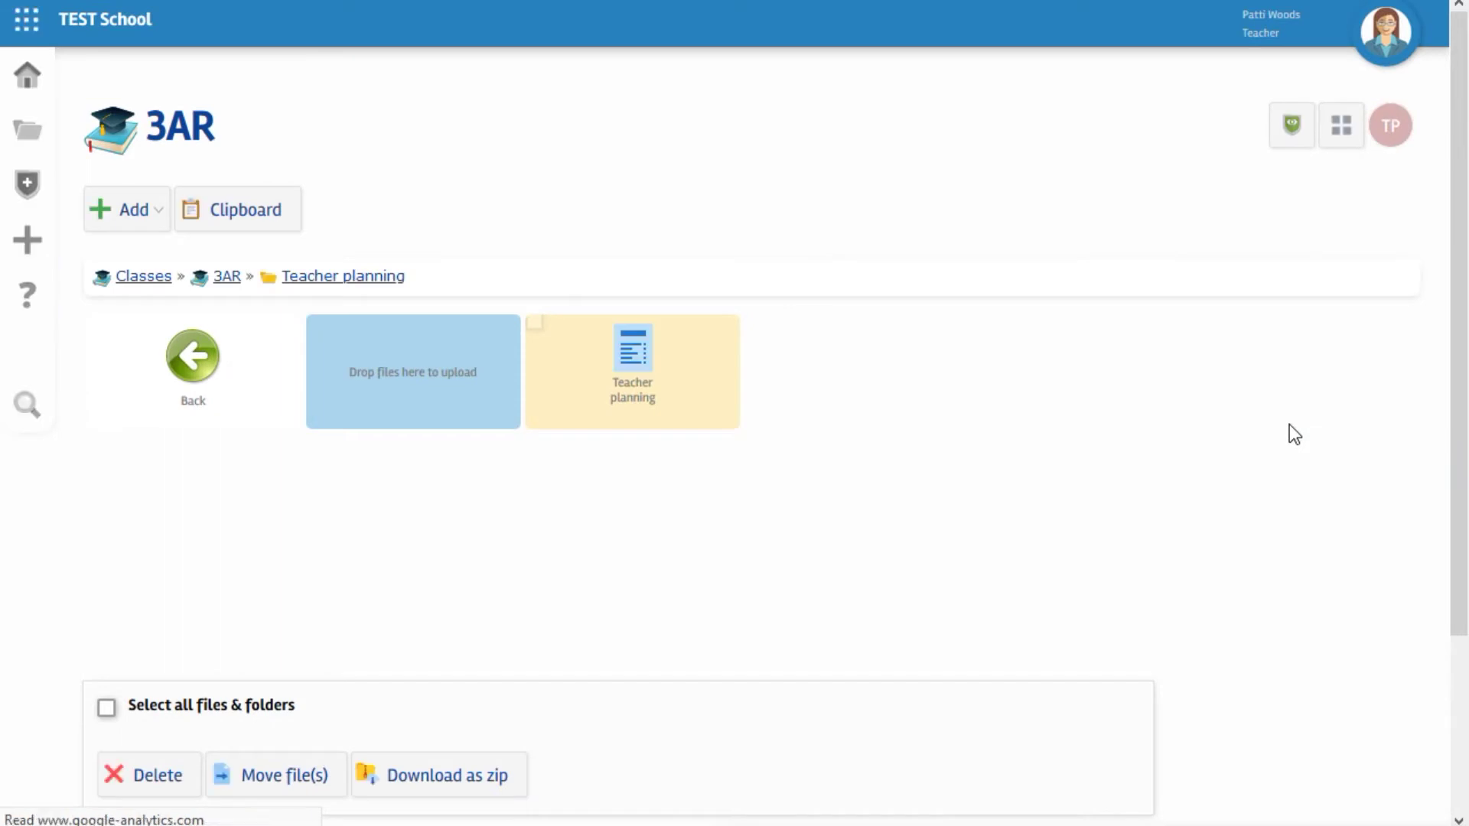
{"action": "left_click", "coordinate": [197, 358]}
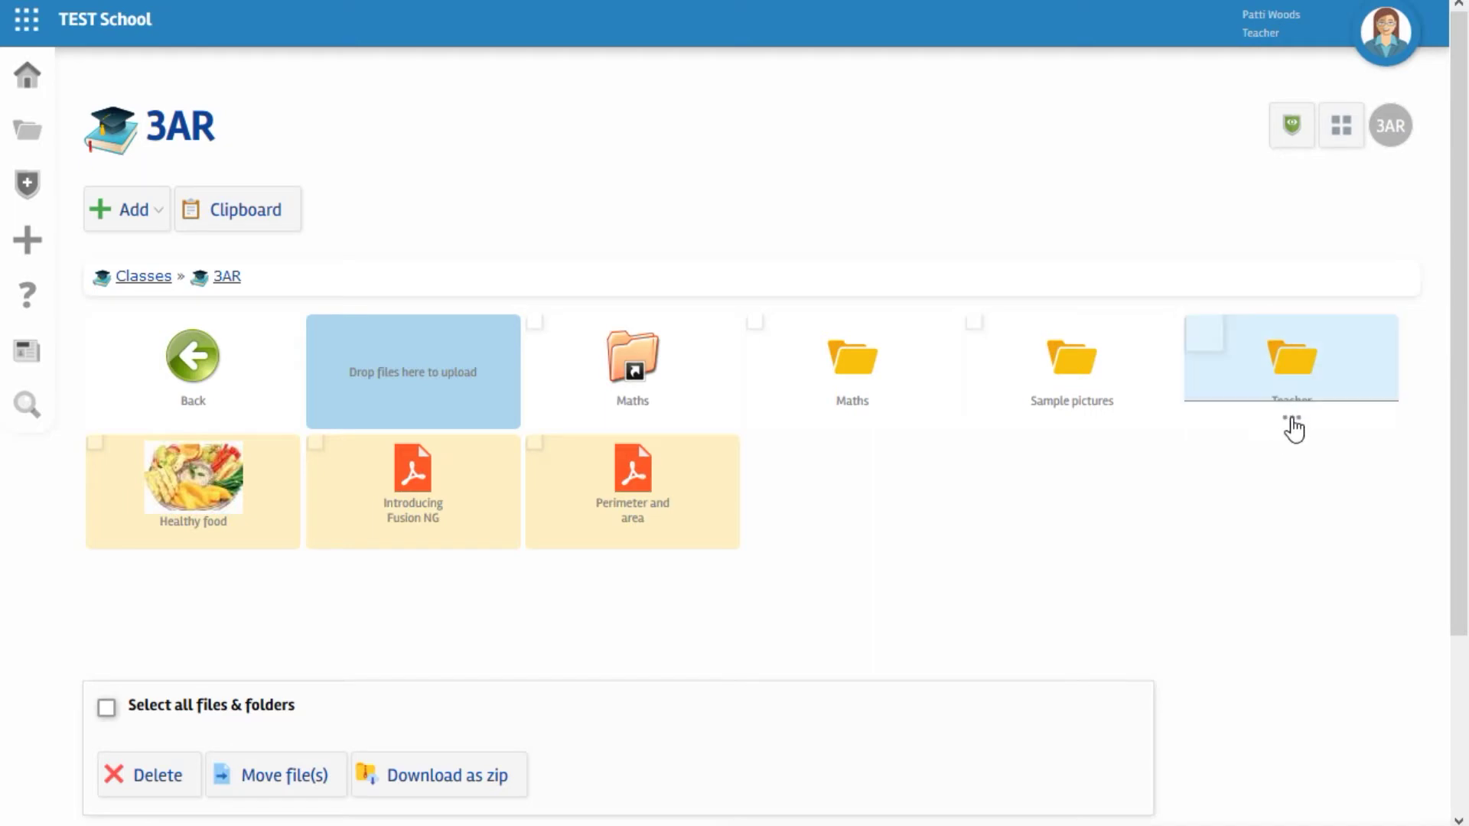
Step: Hide the Teacher planning folder, save the change, then look inside the folder and return to the class area
{"action": "left_click", "coordinate": [1291, 416]}
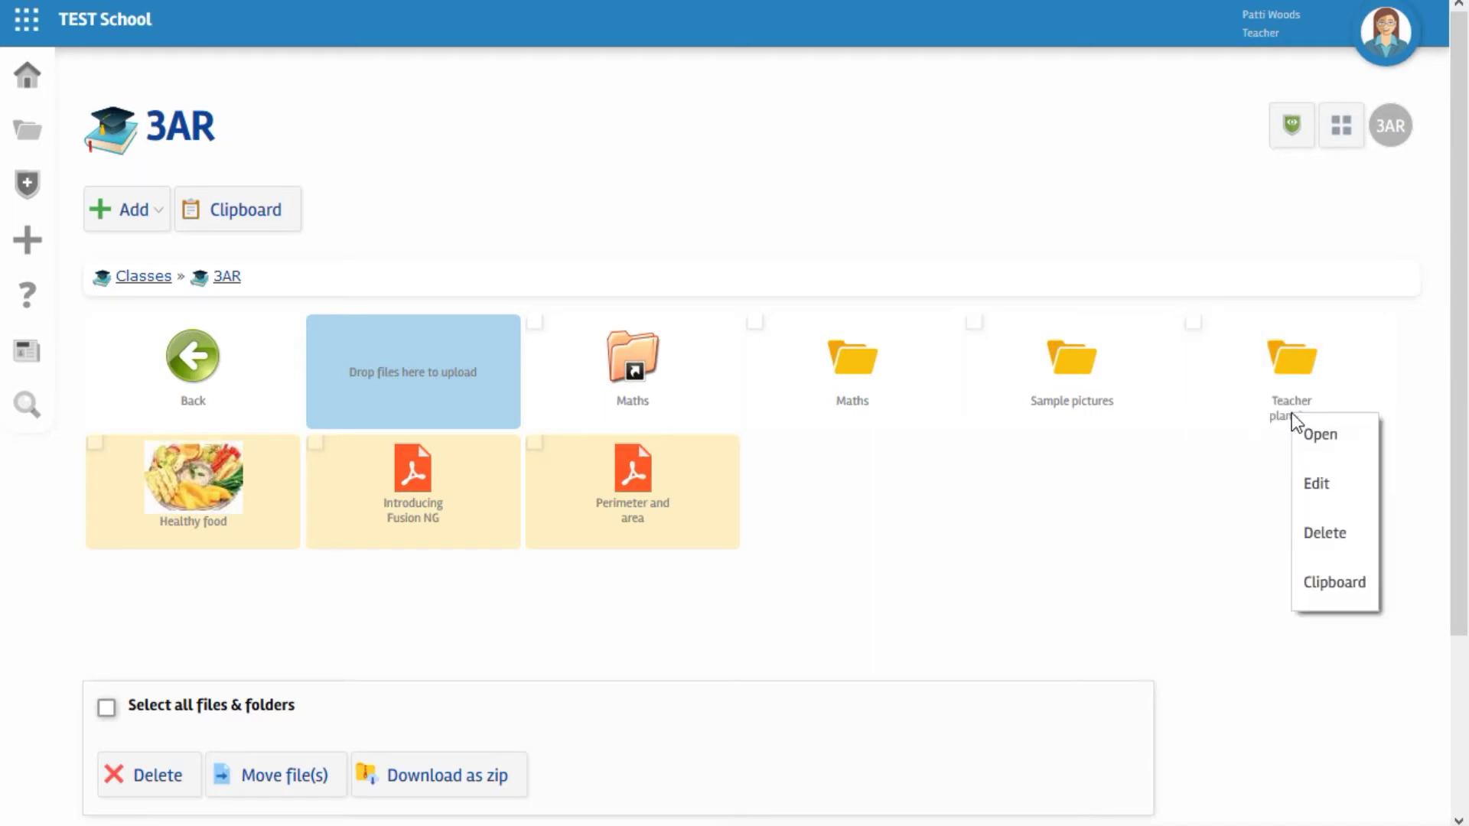
{"action": "left_click", "coordinate": [1320, 490]}
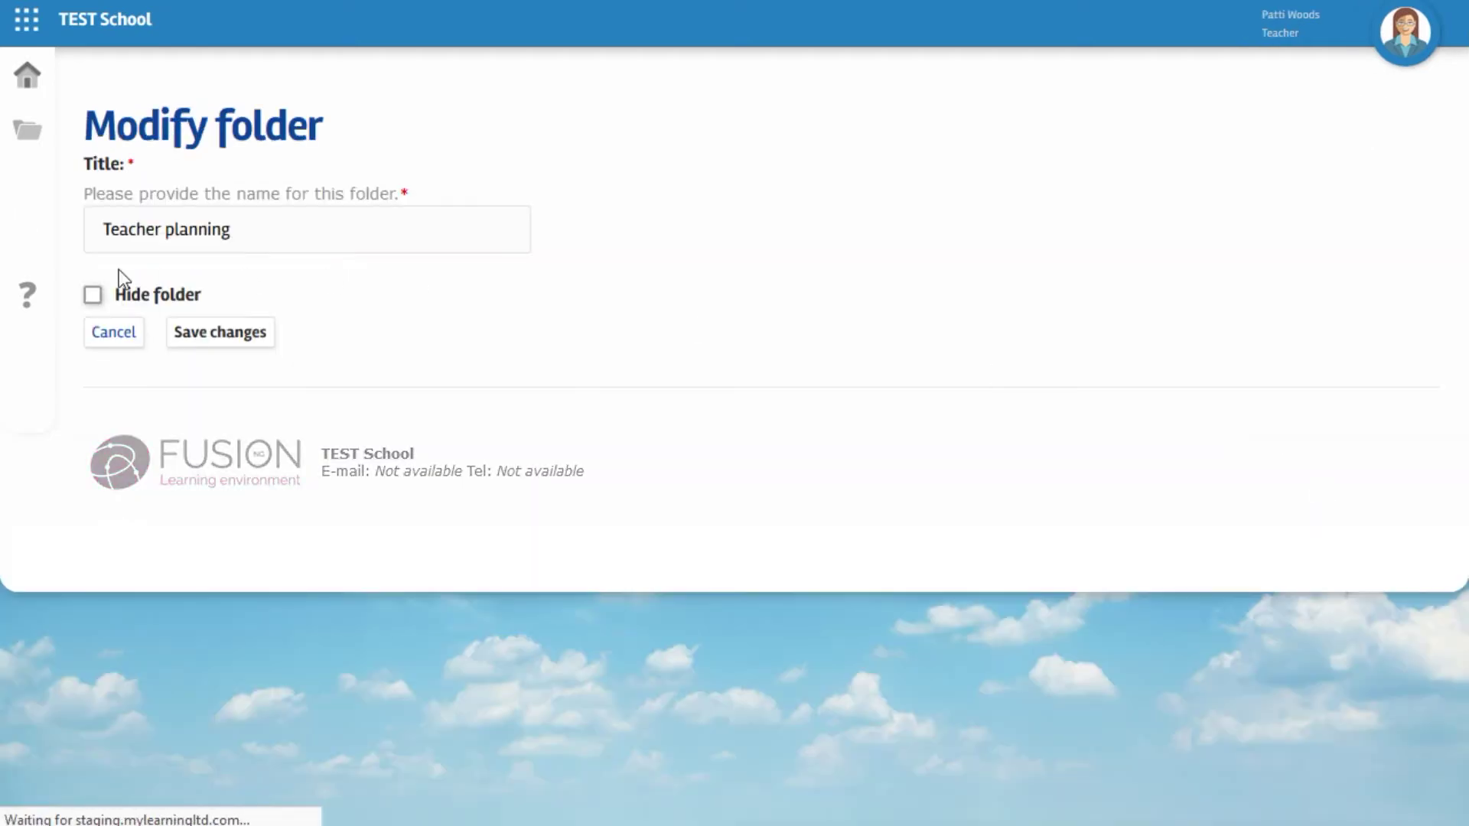
{"action": "left_click", "coordinate": [216, 340]}
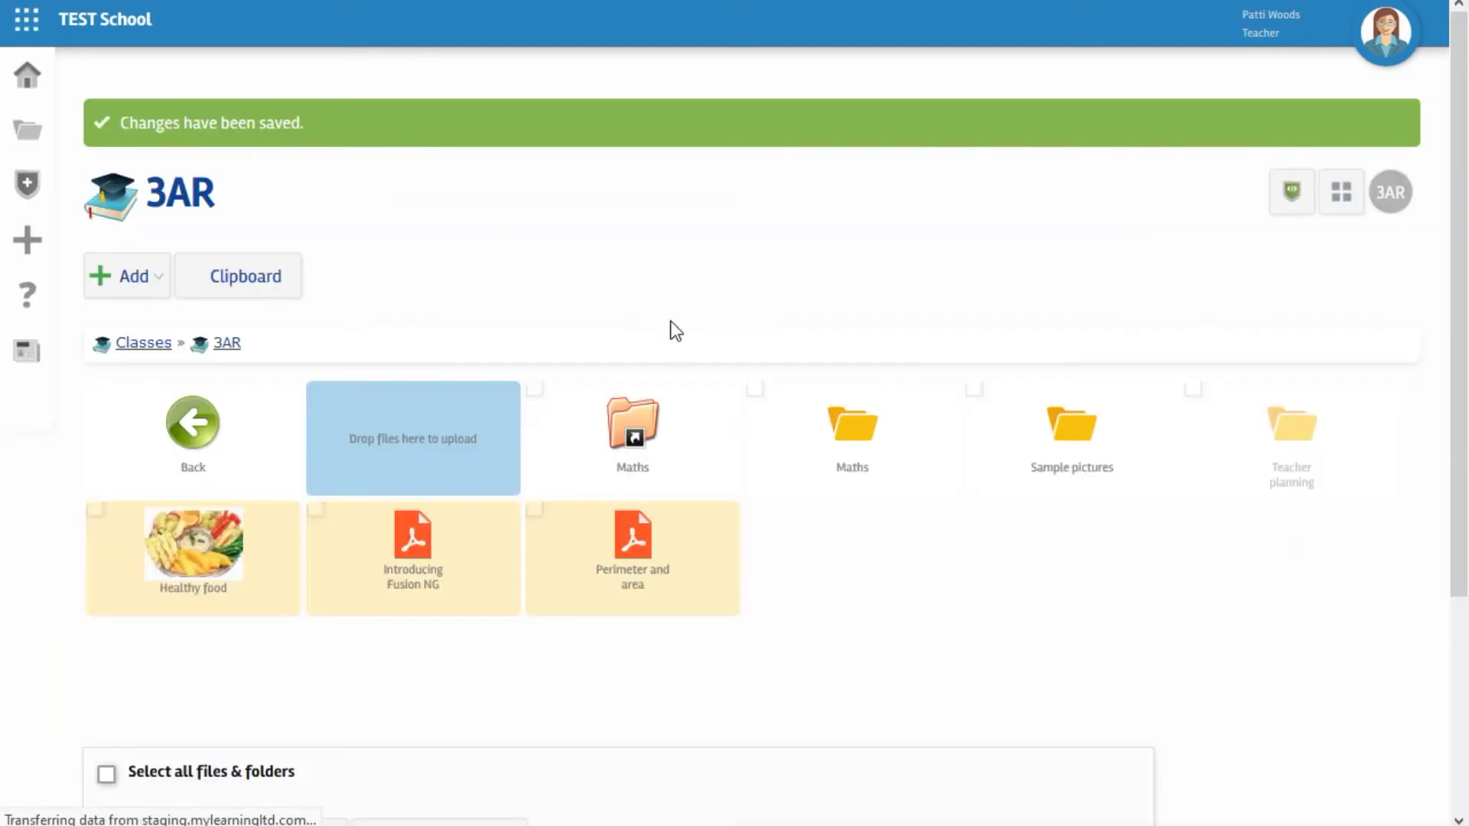
{"action": "left_click", "coordinate": [1294, 444]}
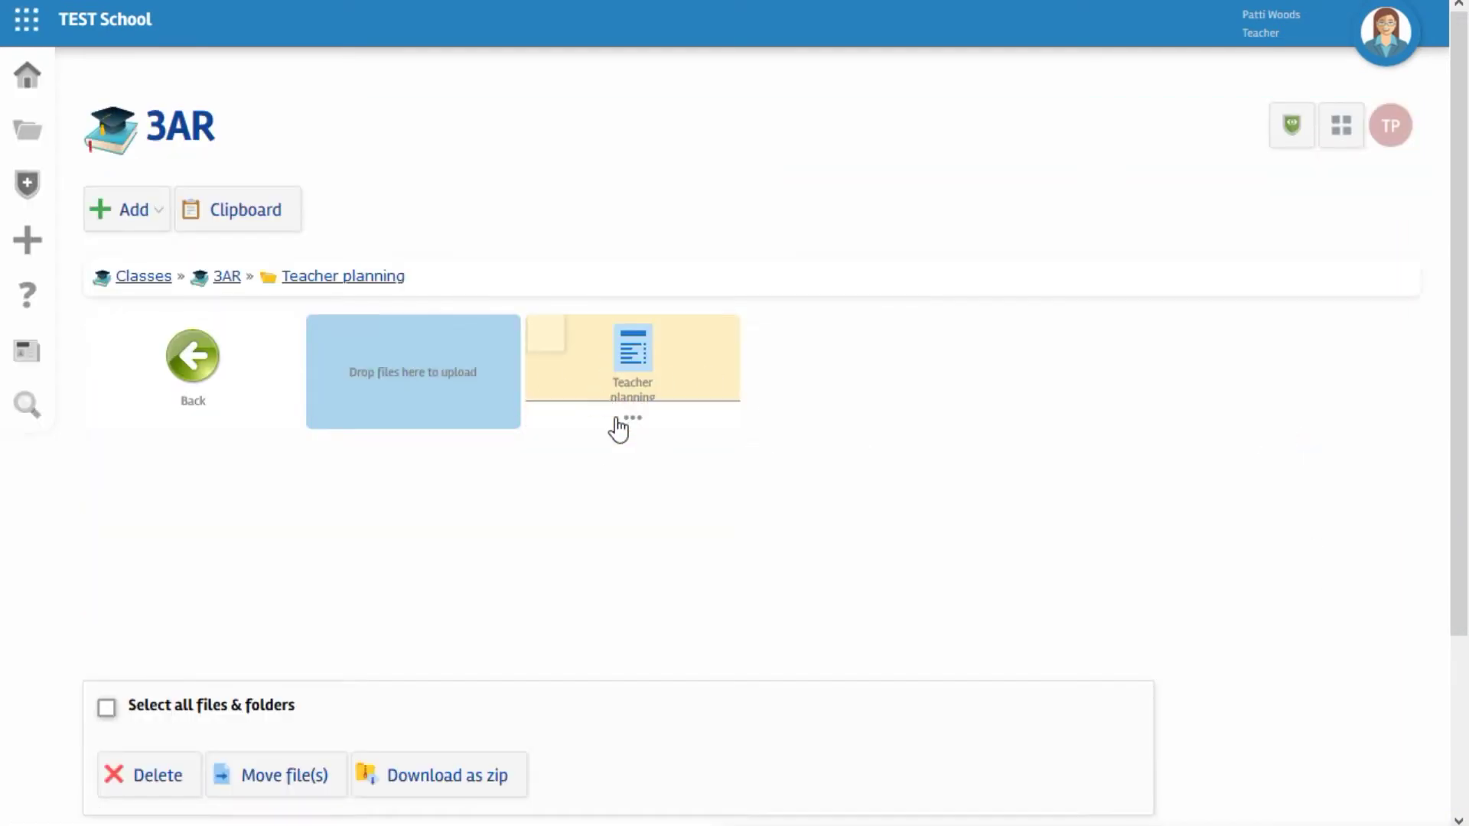
{"action": "left_click", "coordinate": [186, 362]}
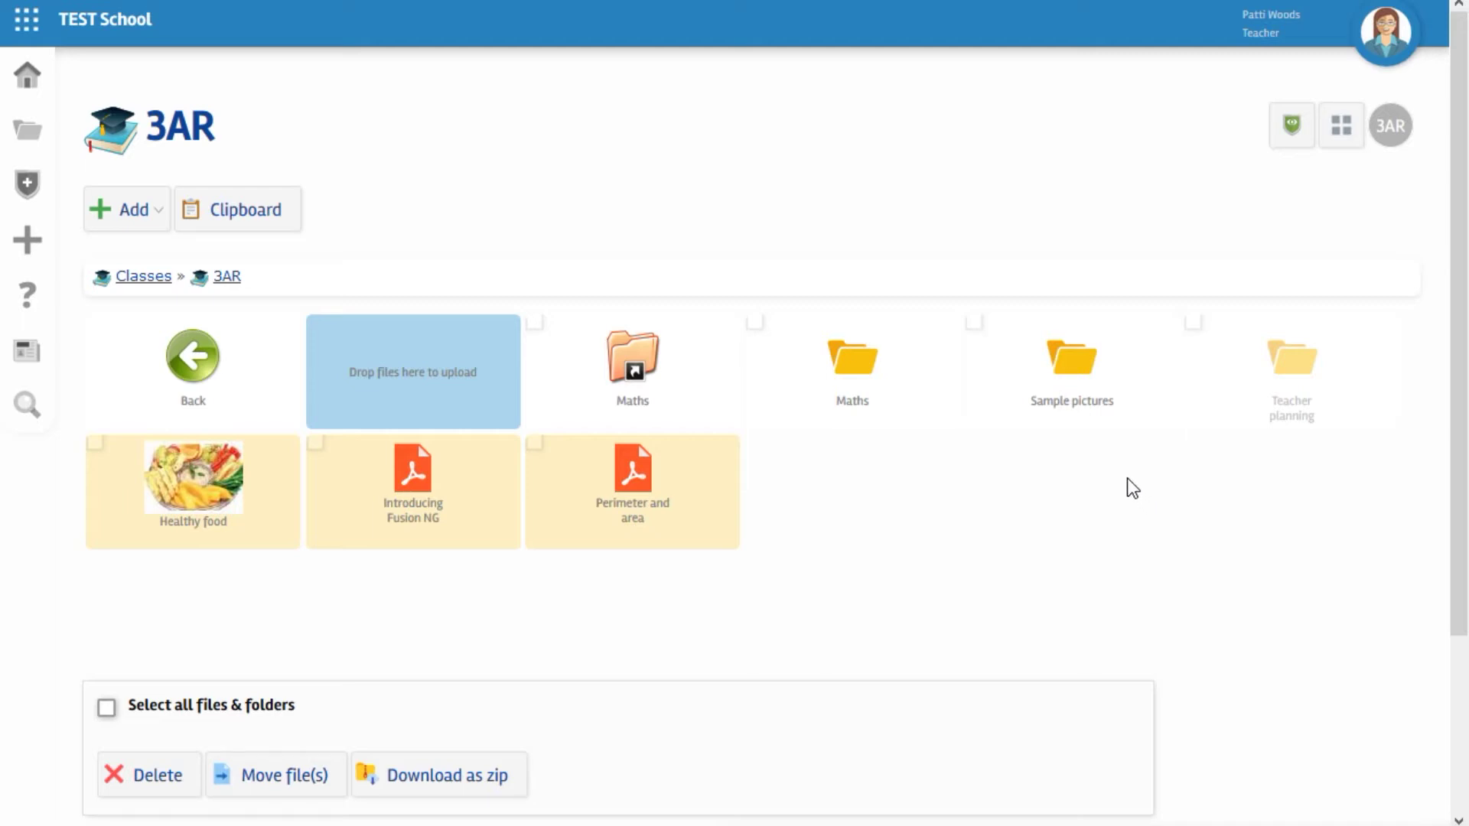
Step: Add the My Images folder from My Files to the clipboard
{"action": "mouse_move", "coordinate": [26, 132]}
{"action": "left_click", "coordinate": [109, 143]}
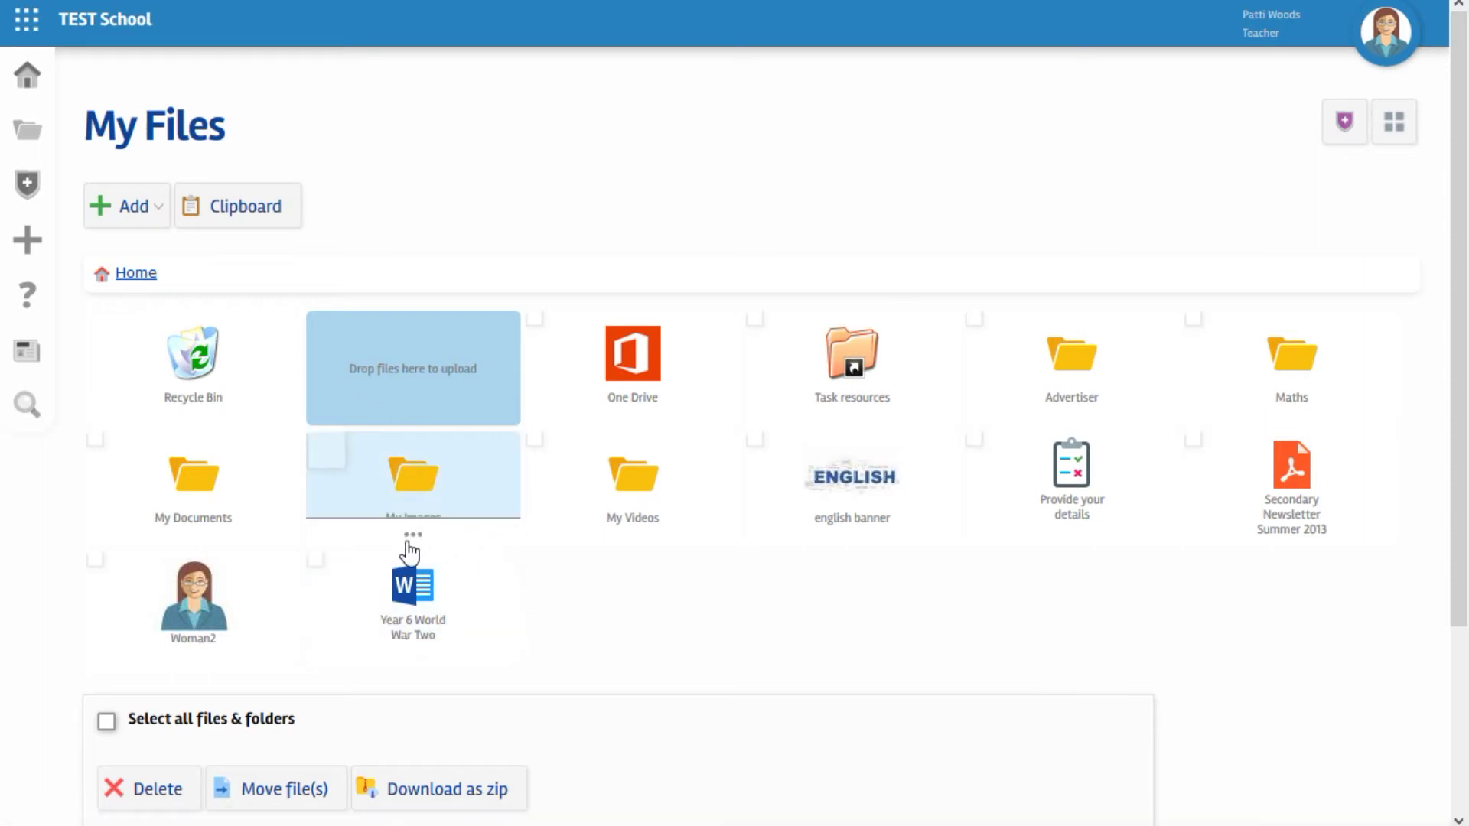
{"action": "left_click", "coordinate": [415, 534]}
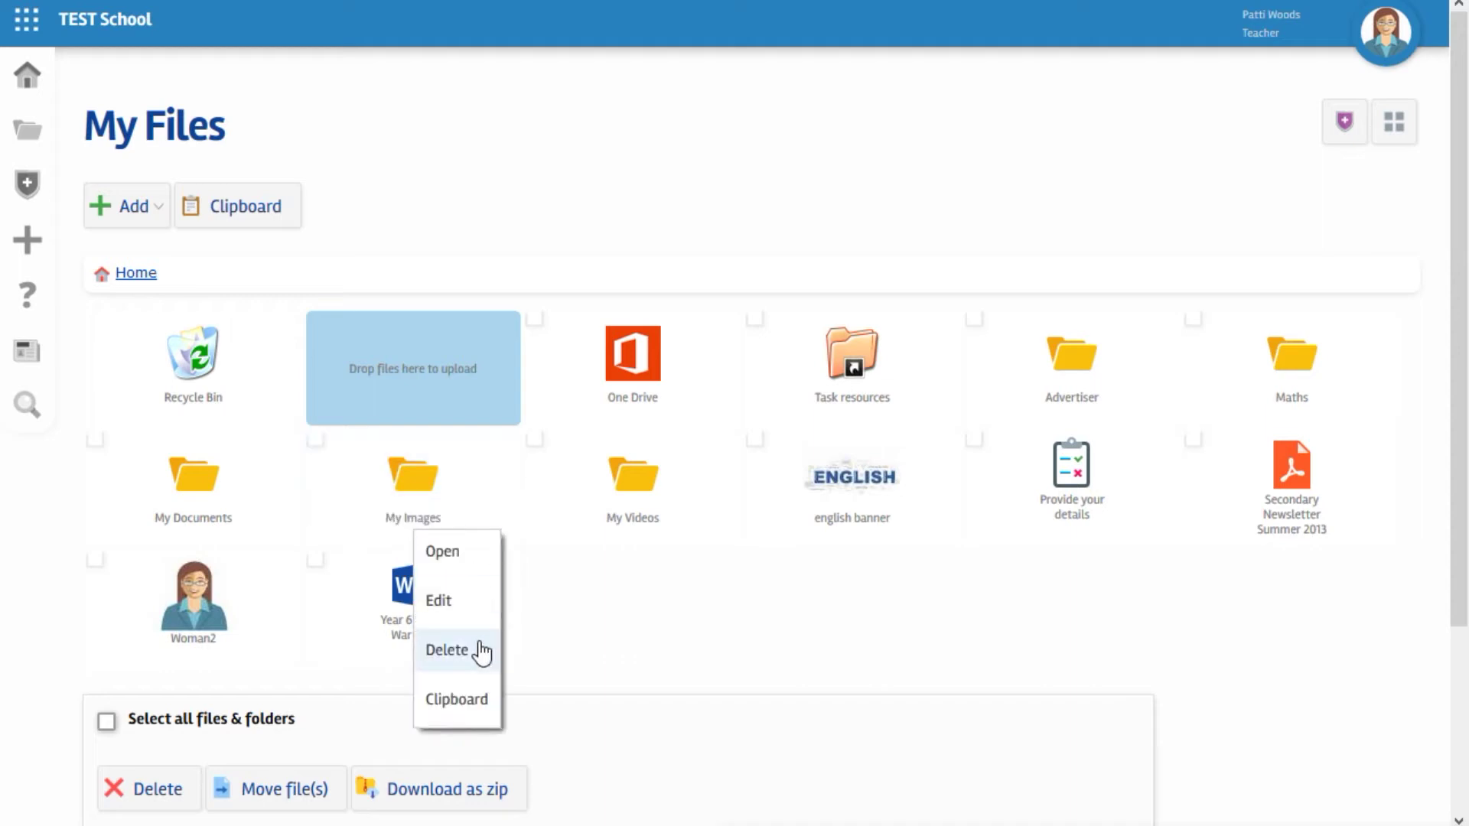
{"action": "left_click", "coordinate": [465, 699]}
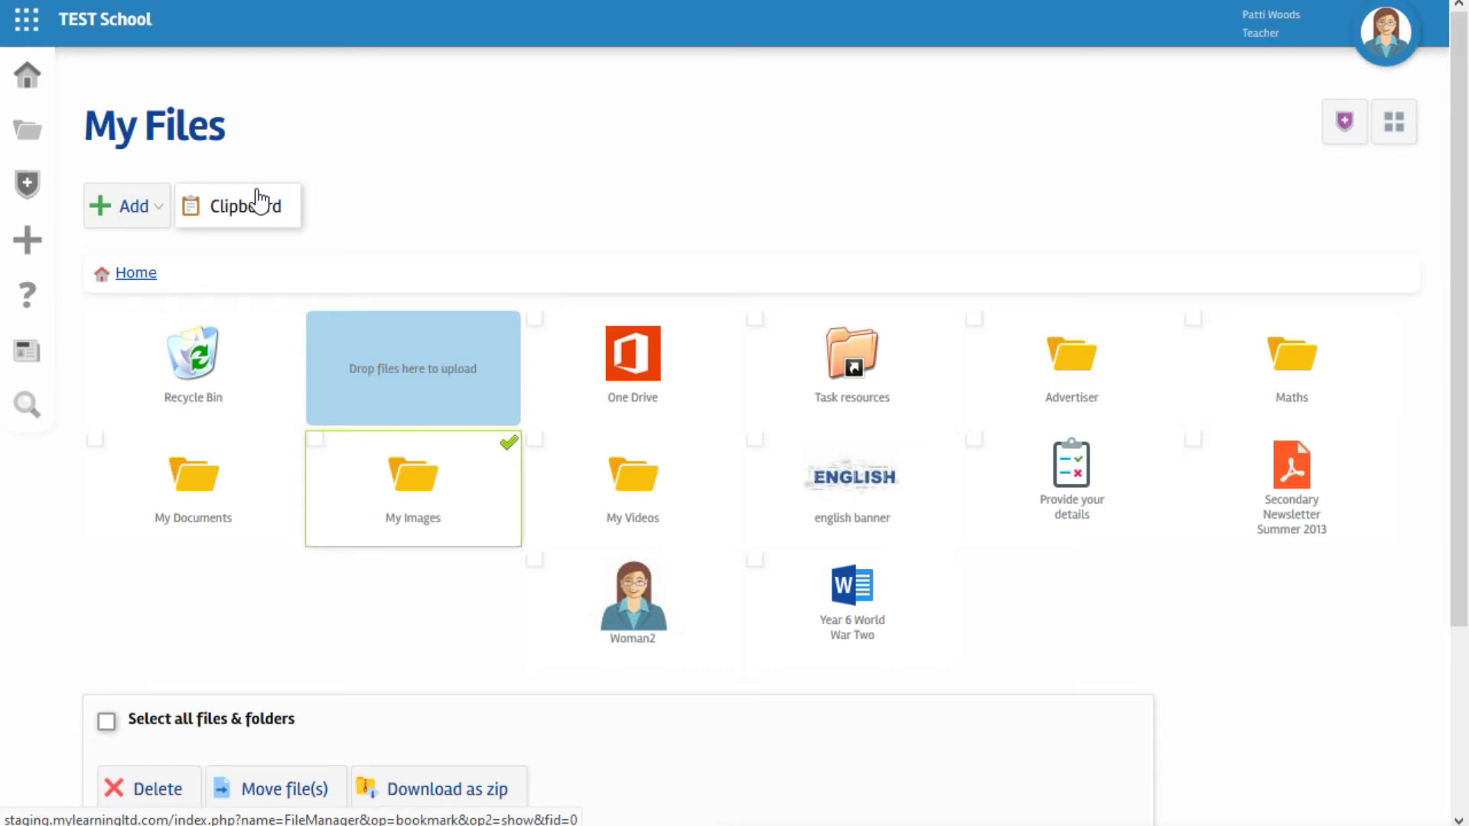
Step: Import the My Images folder from the clipboard into the 3AR class and open the resulting shortcut
{"action": "mouse_move", "coordinate": [29, 131]}
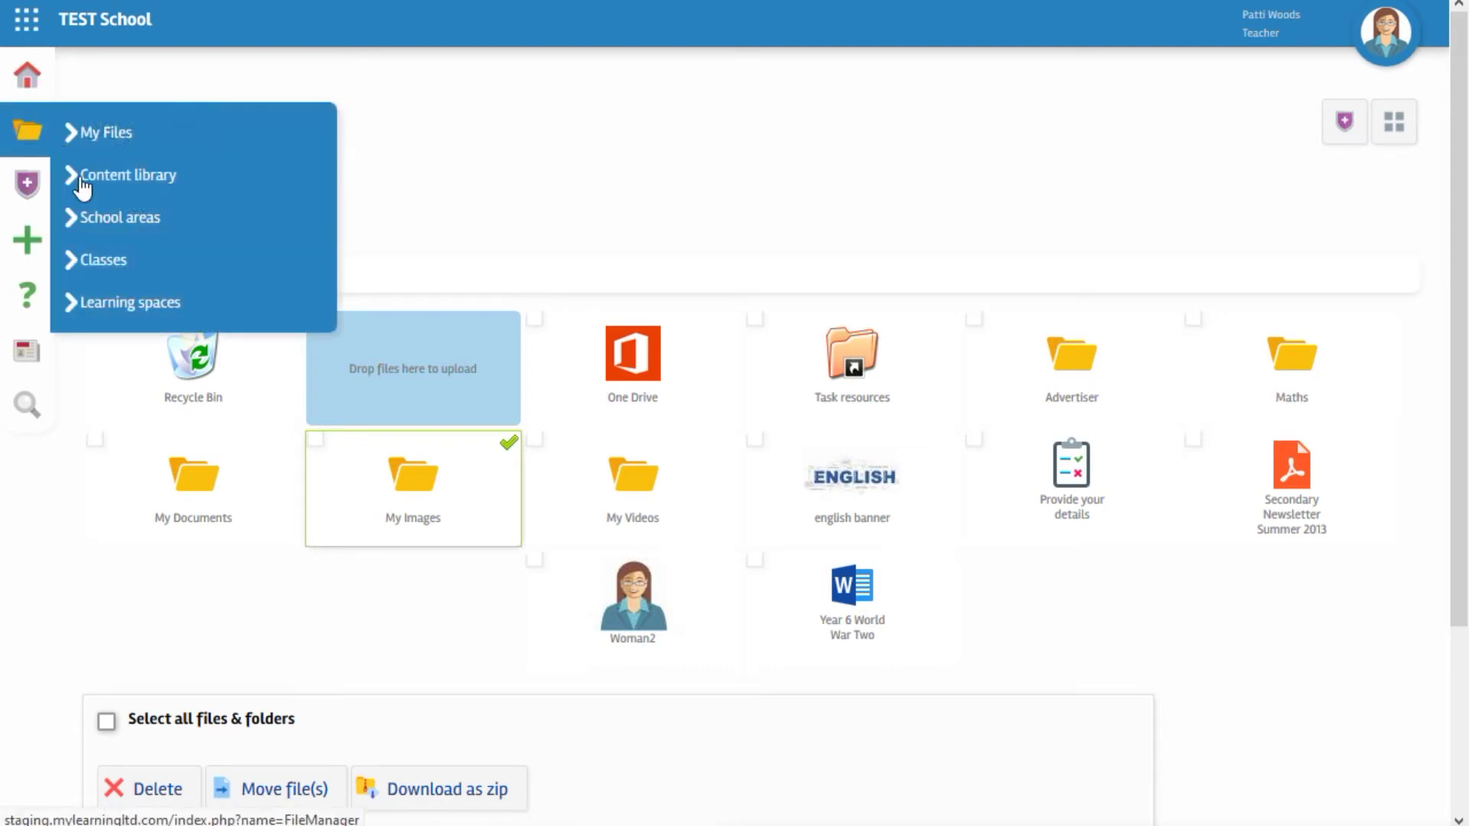
{"action": "left_click", "coordinate": [104, 259]}
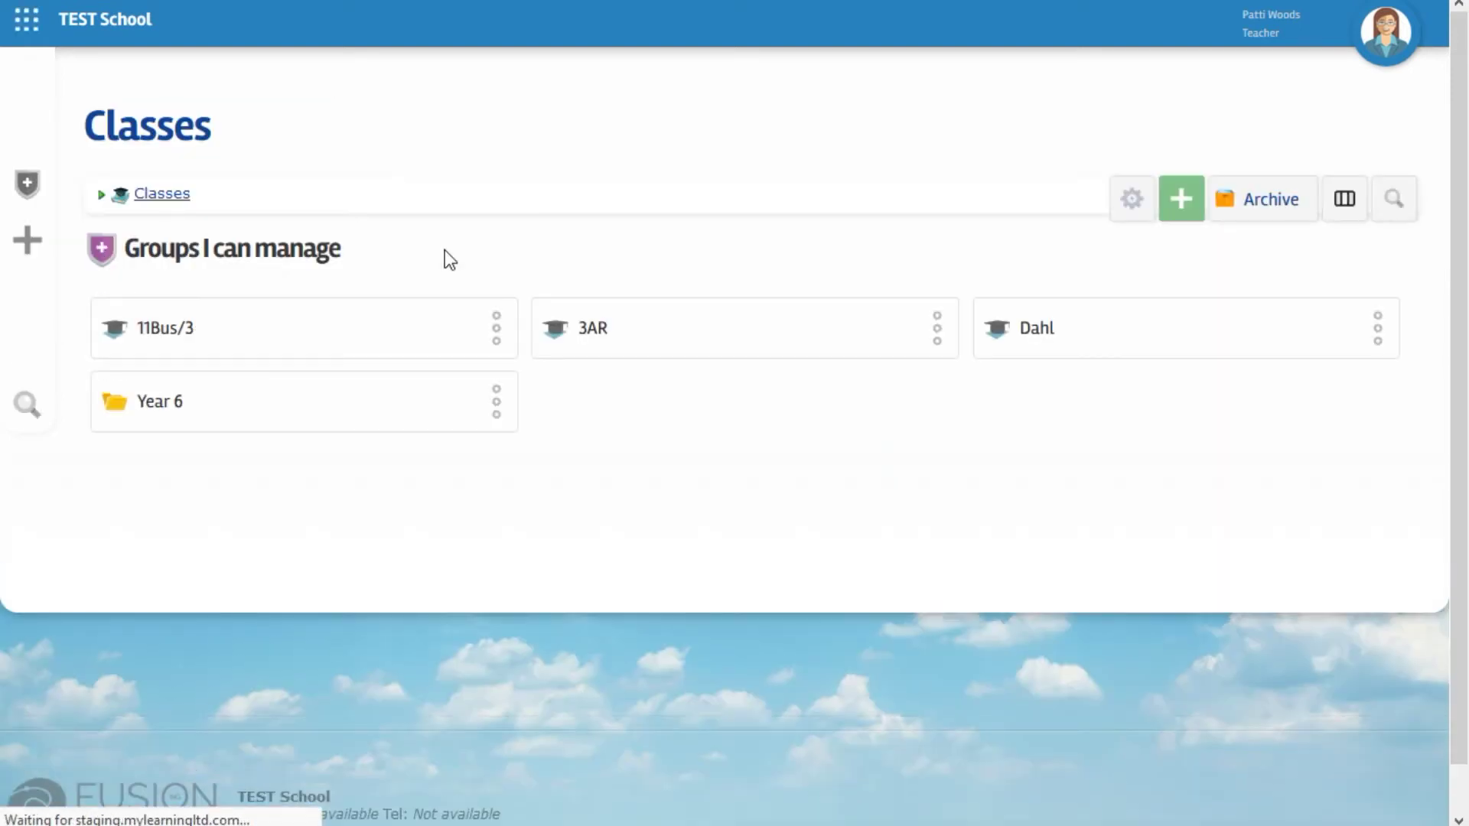
{"action": "left_click", "coordinate": [590, 327]}
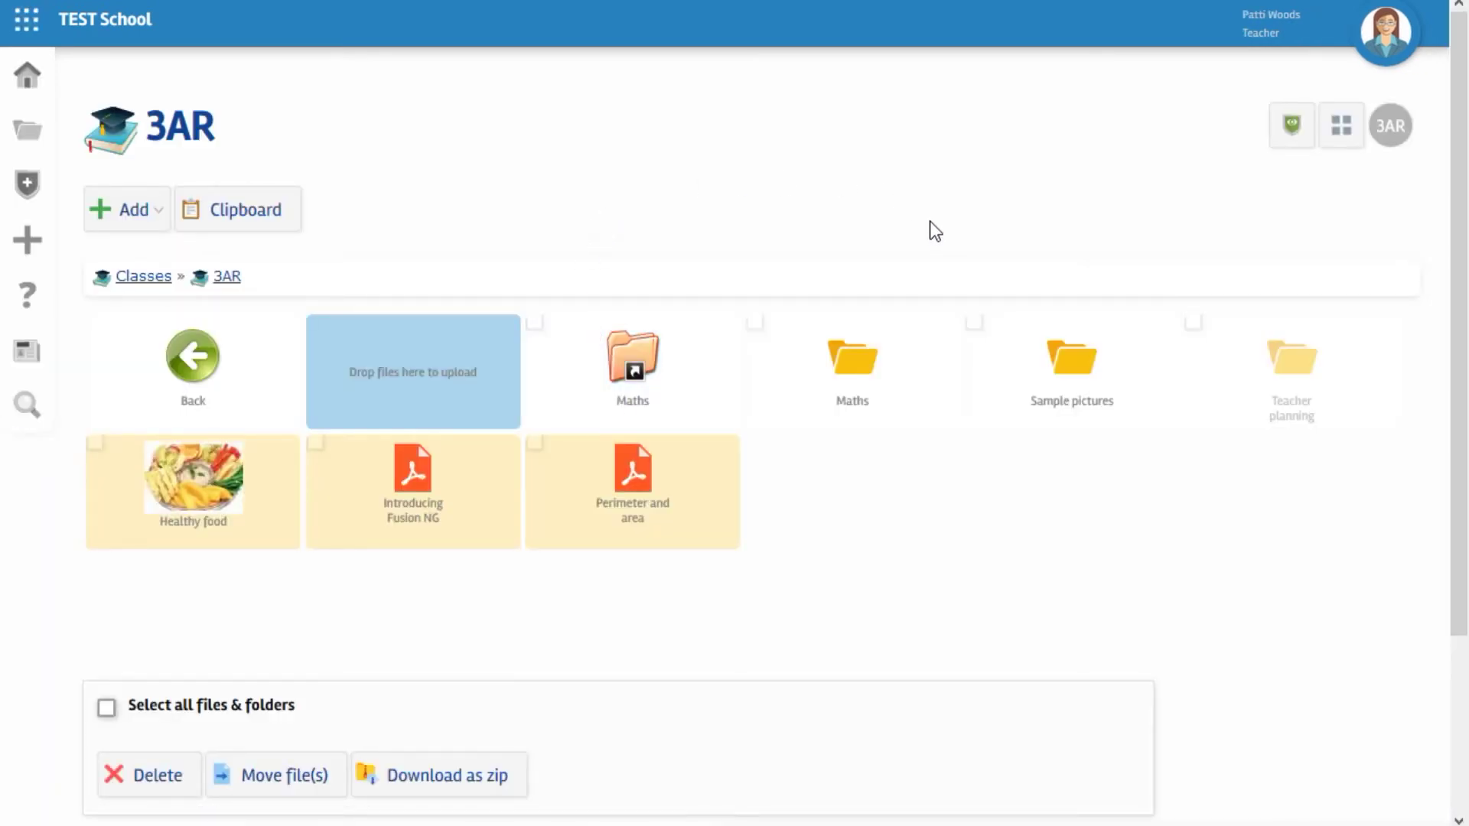
{"action": "left_click", "coordinate": [253, 212]}
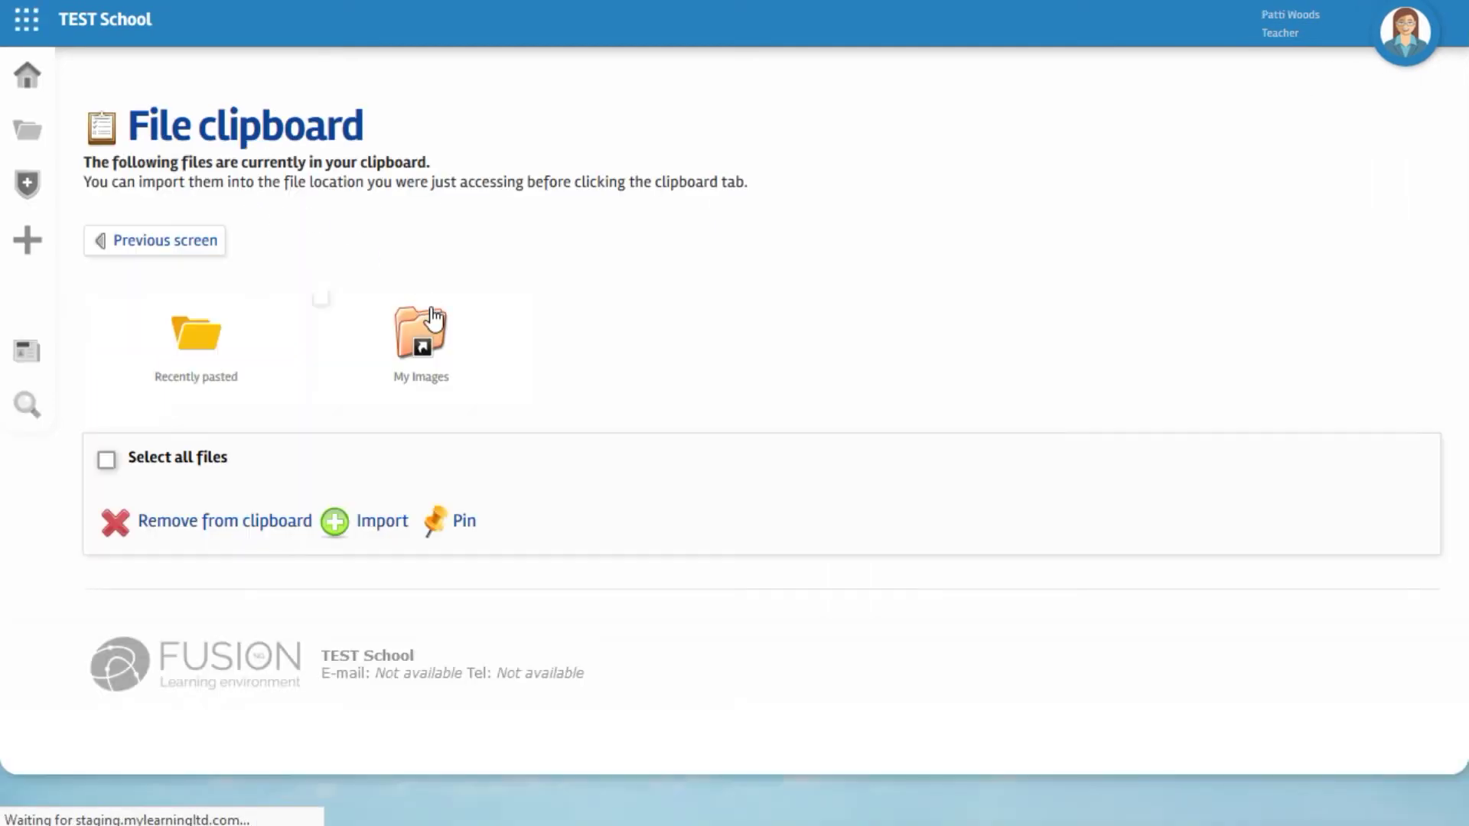
{"action": "mouse_move", "coordinate": [402, 397]}
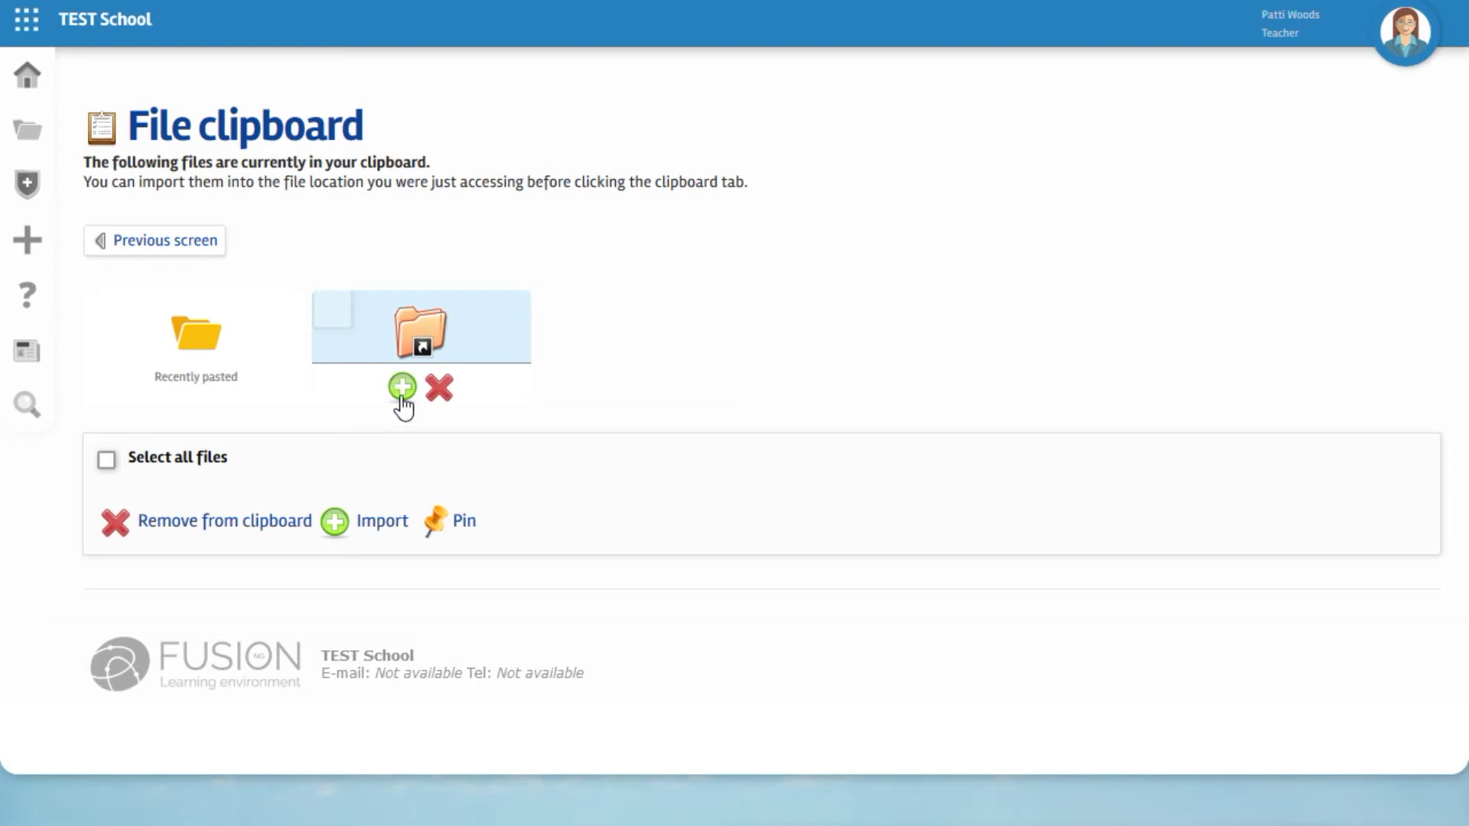
{"action": "left_click", "coordinate": [402, 390]}
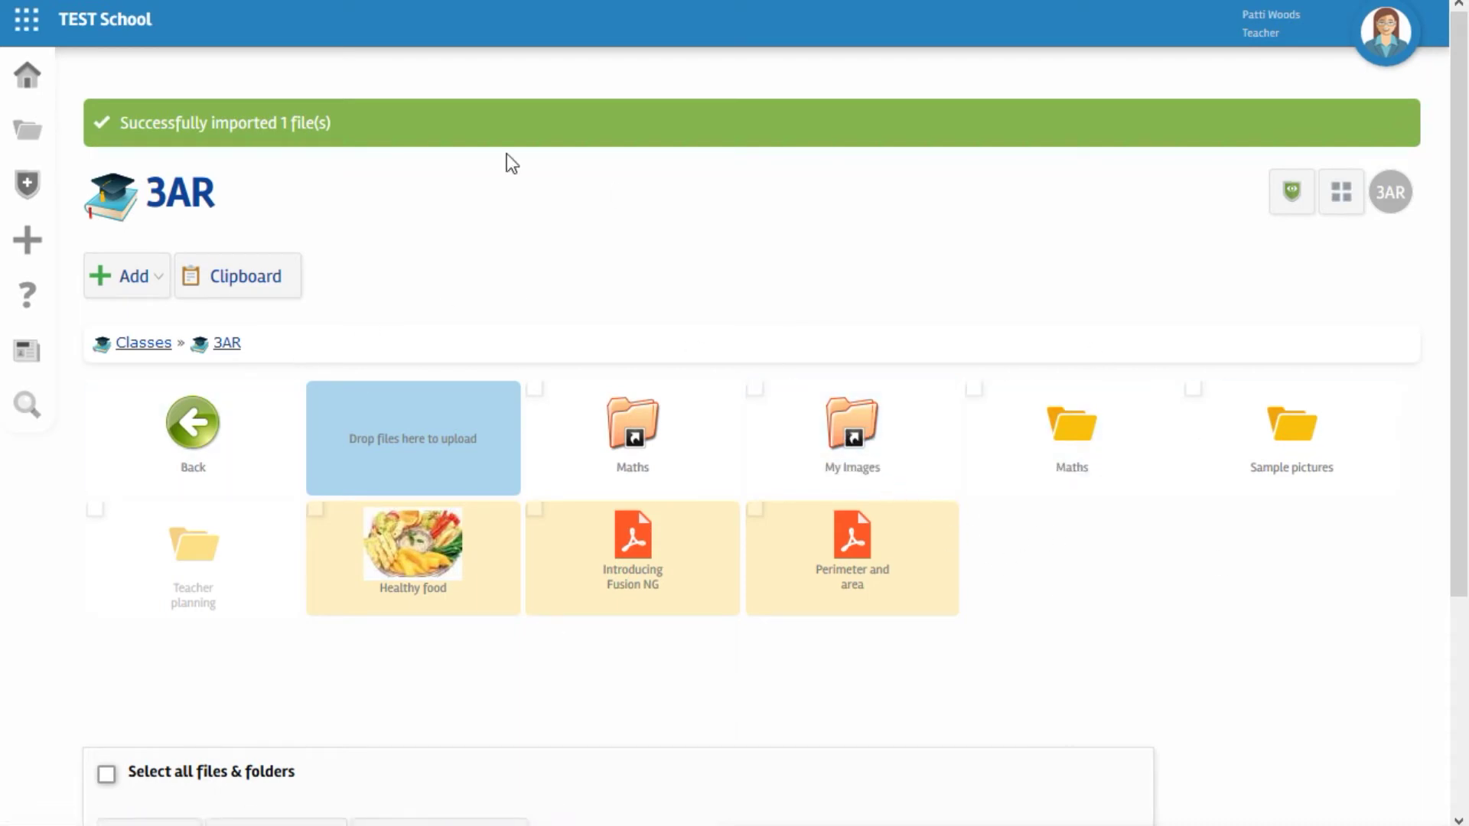
{"action": "left_click", "coordinate": [852, 433]}
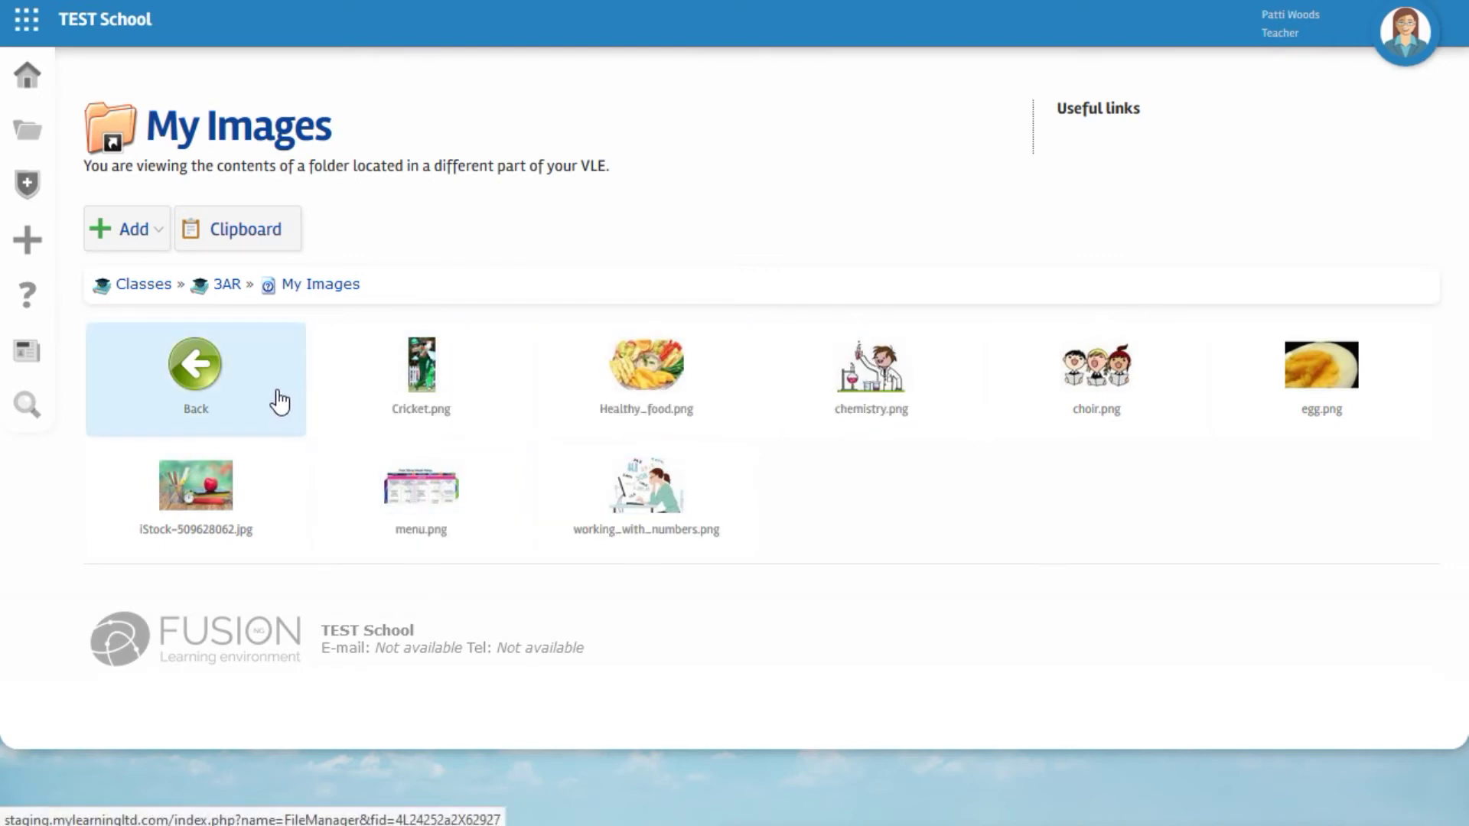
Step: Move the Woman2 image in My Files into the My Images folder
{"action": "mouse_move", "coordinate": [32, 139]}
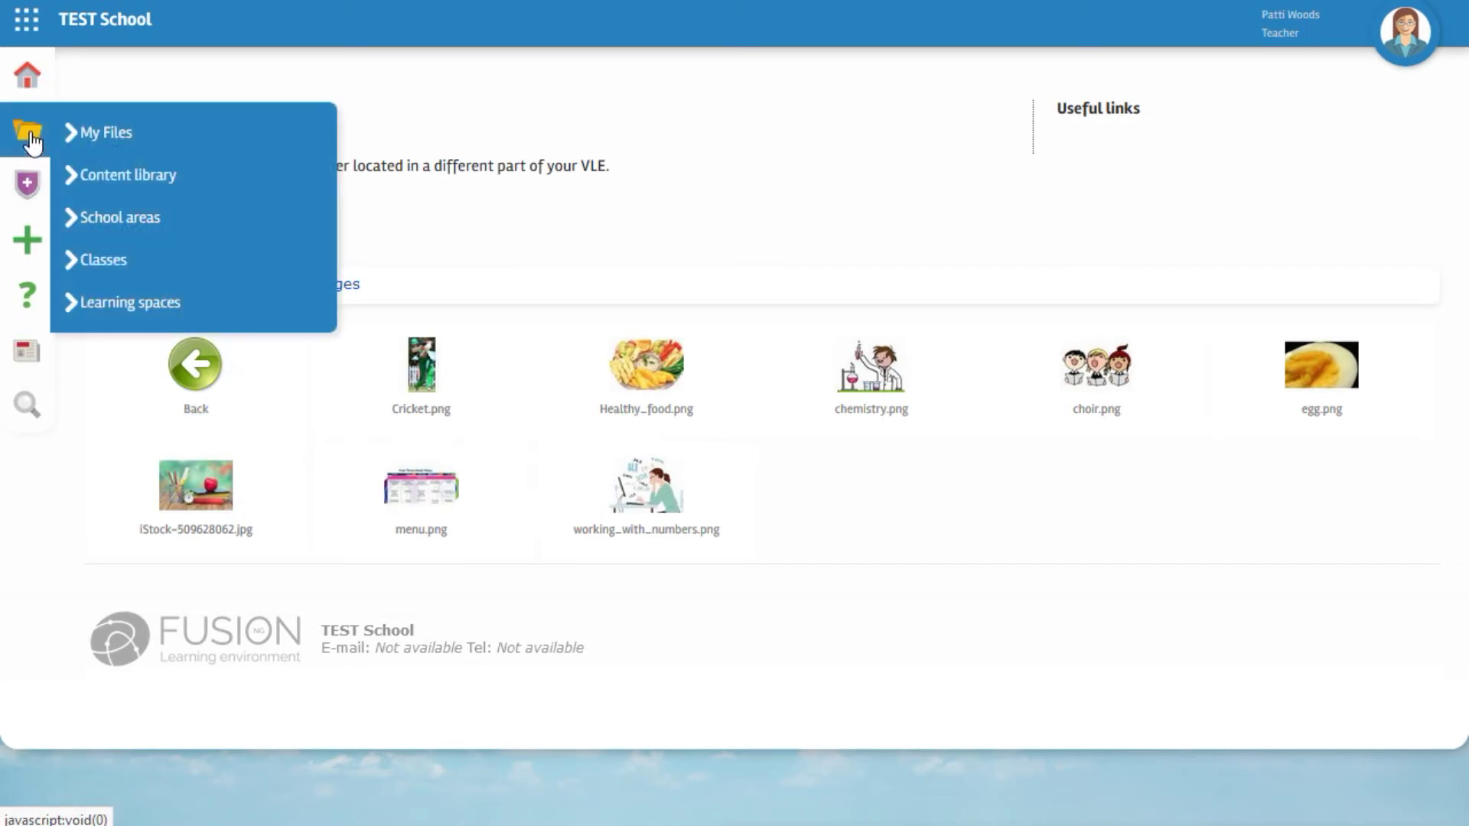
{"action": "left_click", "coordinate": [98, 143]}
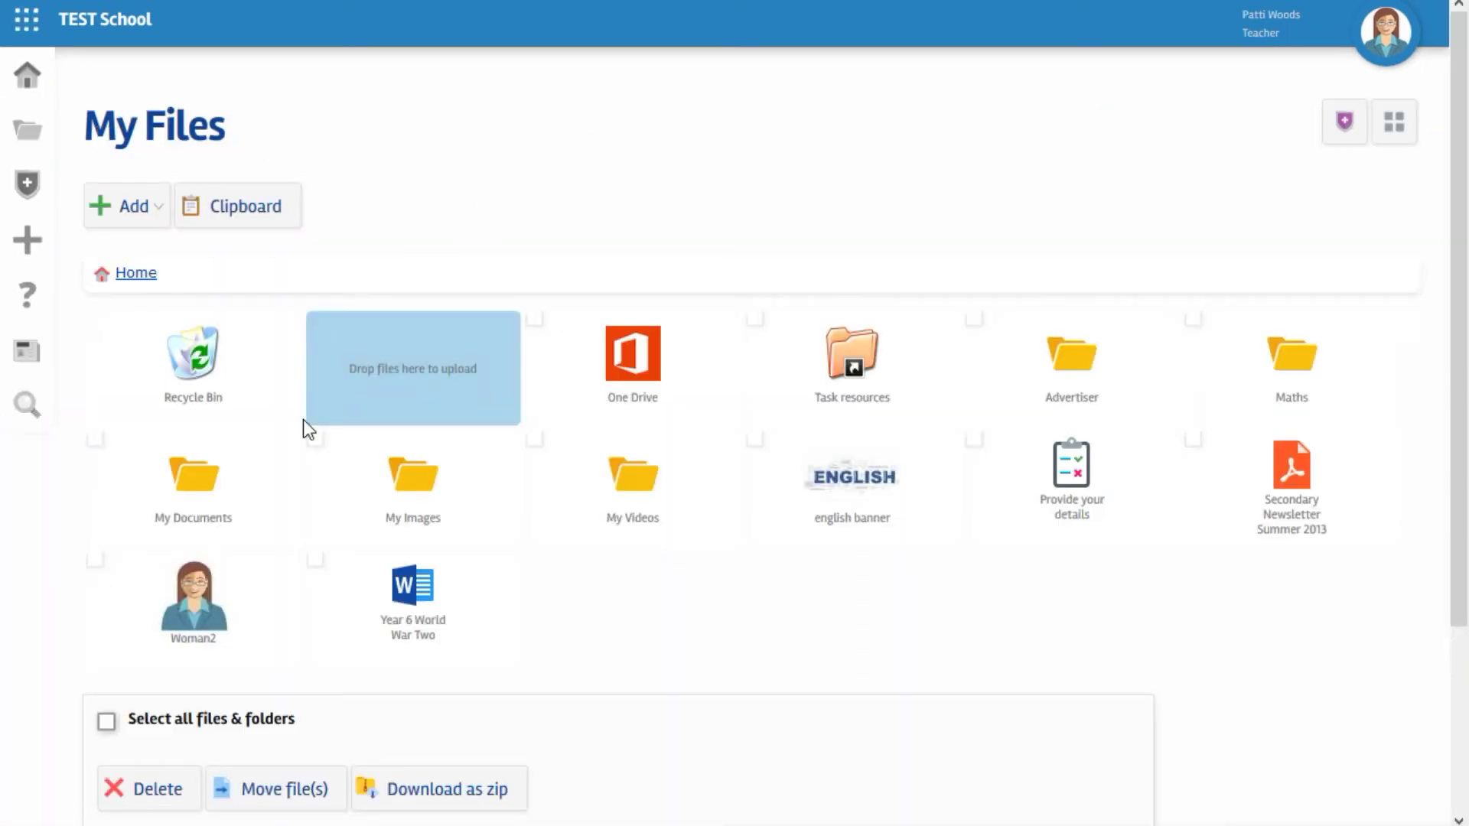
{"action": "left_click_drag", "start_coordinate": [191, 612], "coordinate": [409, 484]}
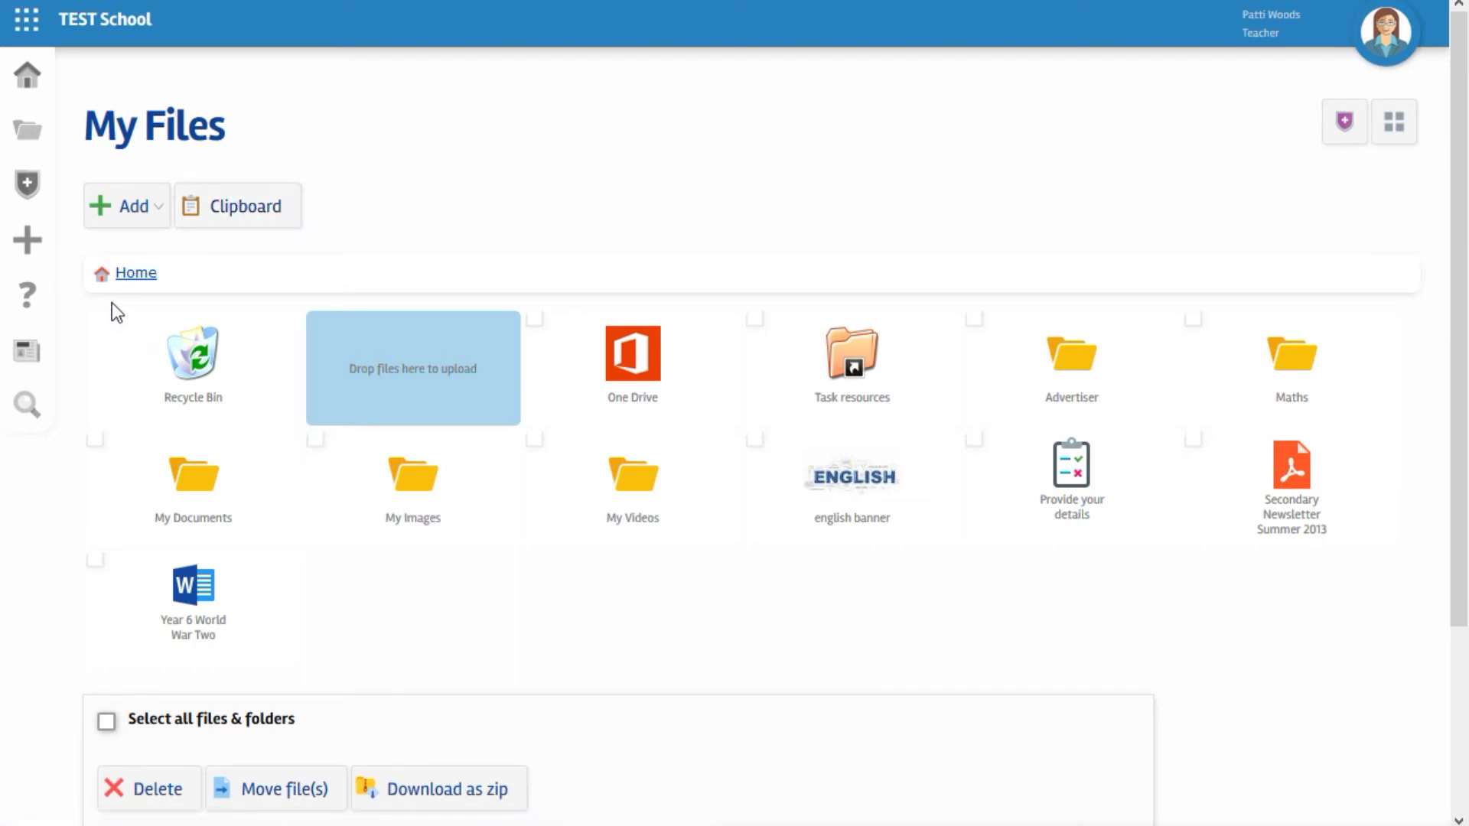
Step: Check the contents of the My Images shortcut in the 3AR class and return to the class area
{"action": "mouse_move", "coordinate": [28, 136]}
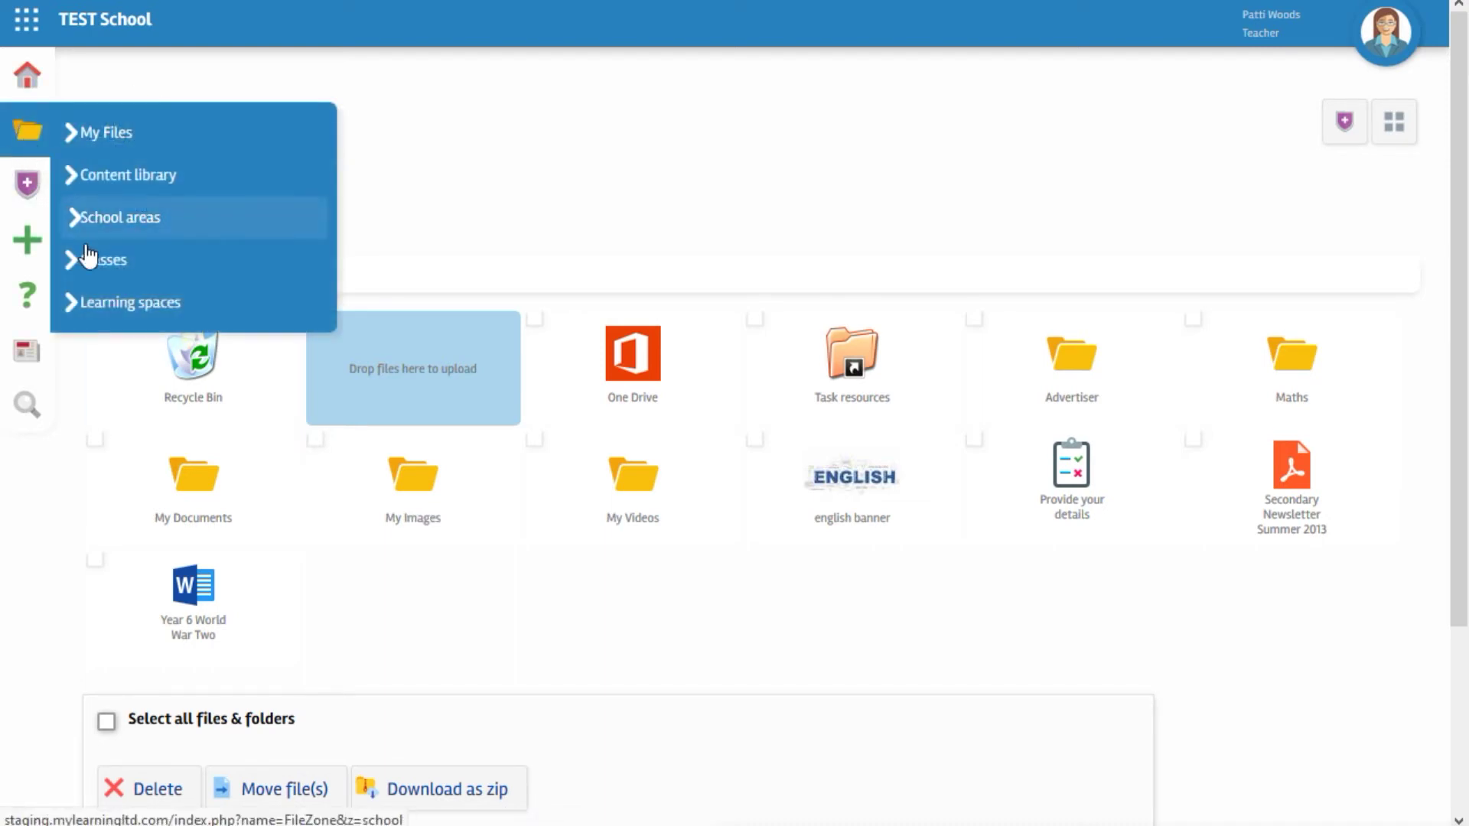
{"action": "left_click", "coordinate": [89, 264]}
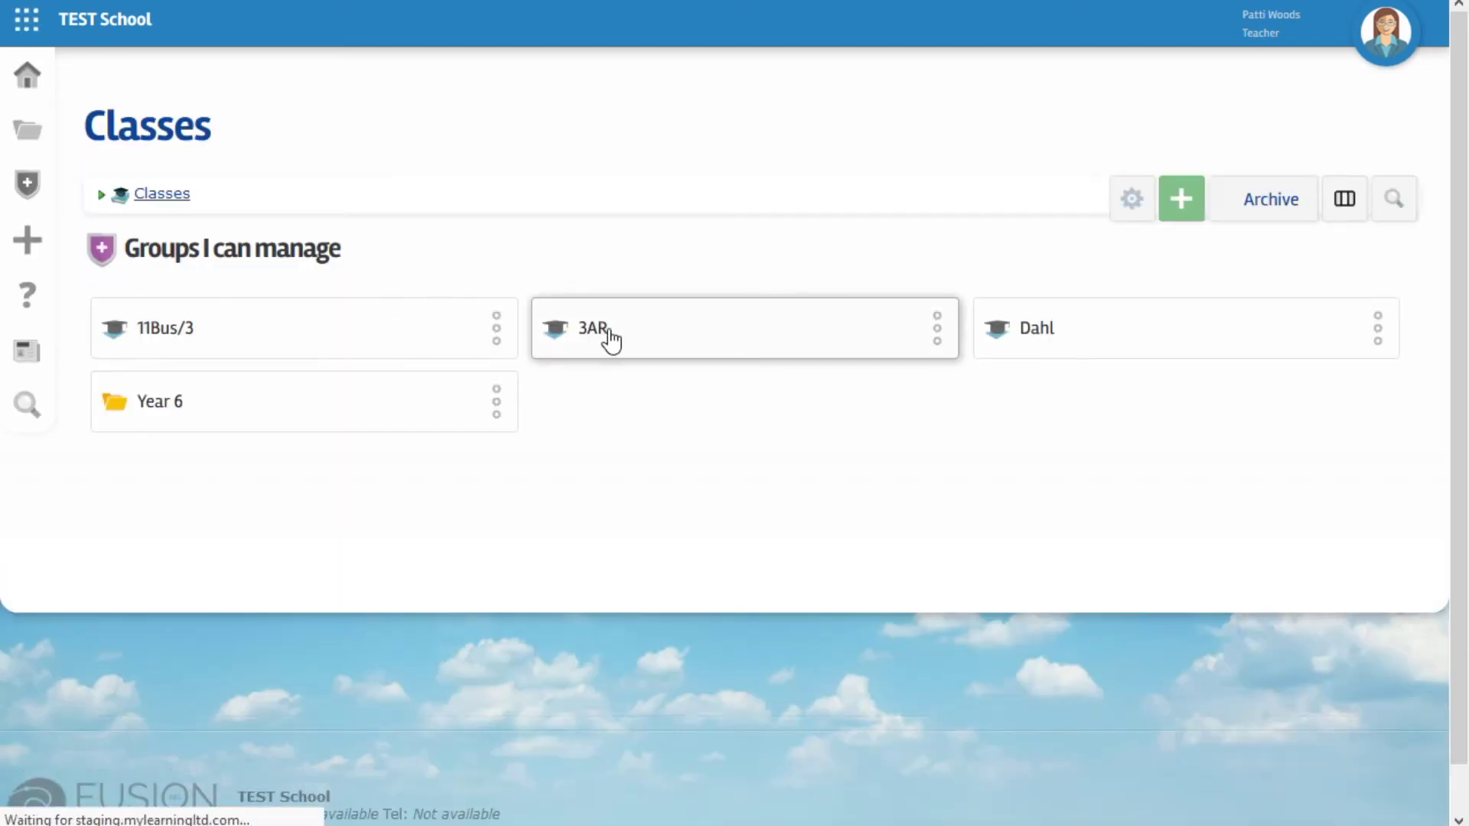
{"action": "left_click", "coordinate": [611, 337]}
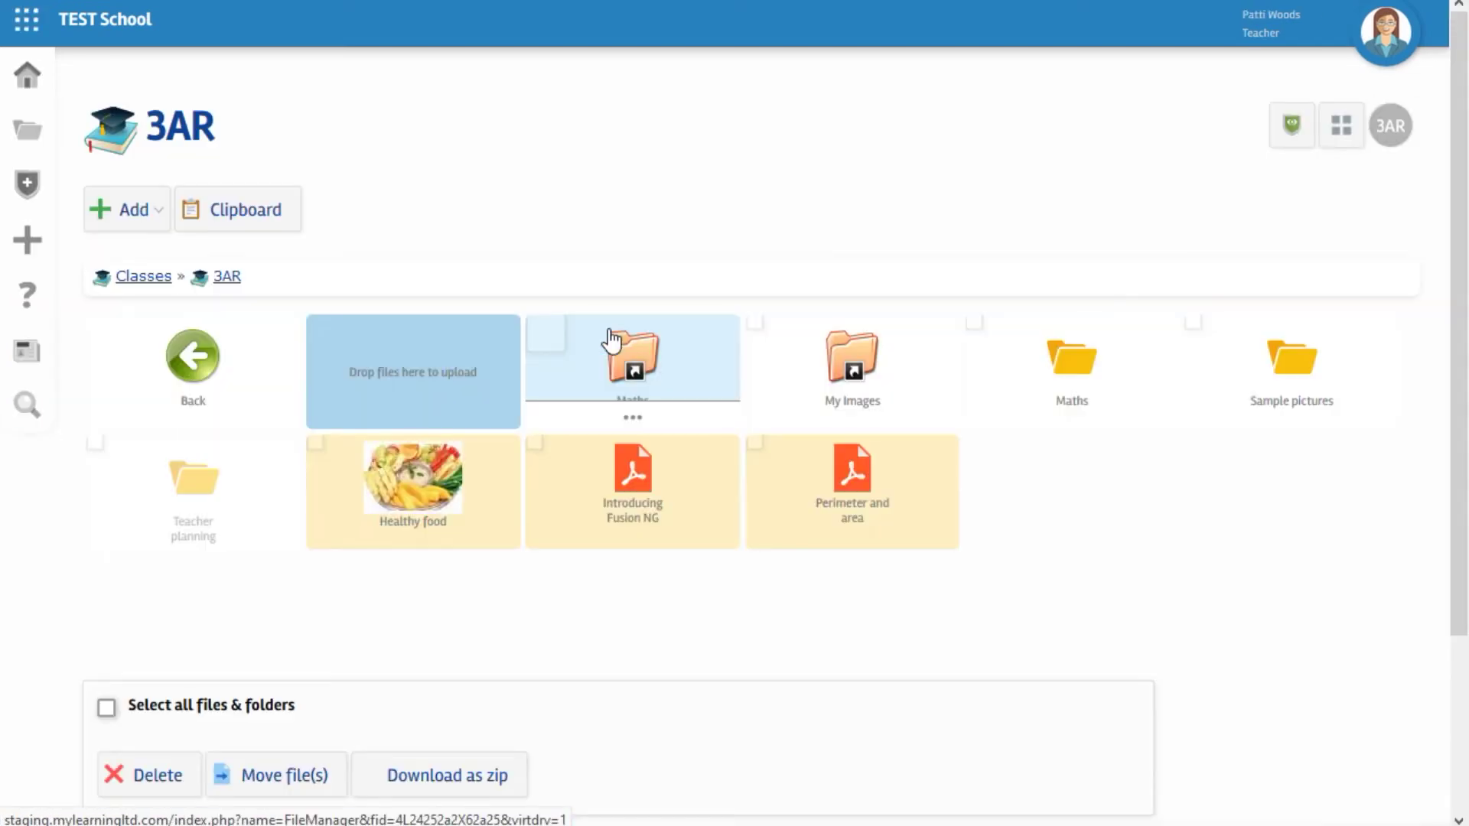
{"action": "left_click", "coordinate": [852, 365]}
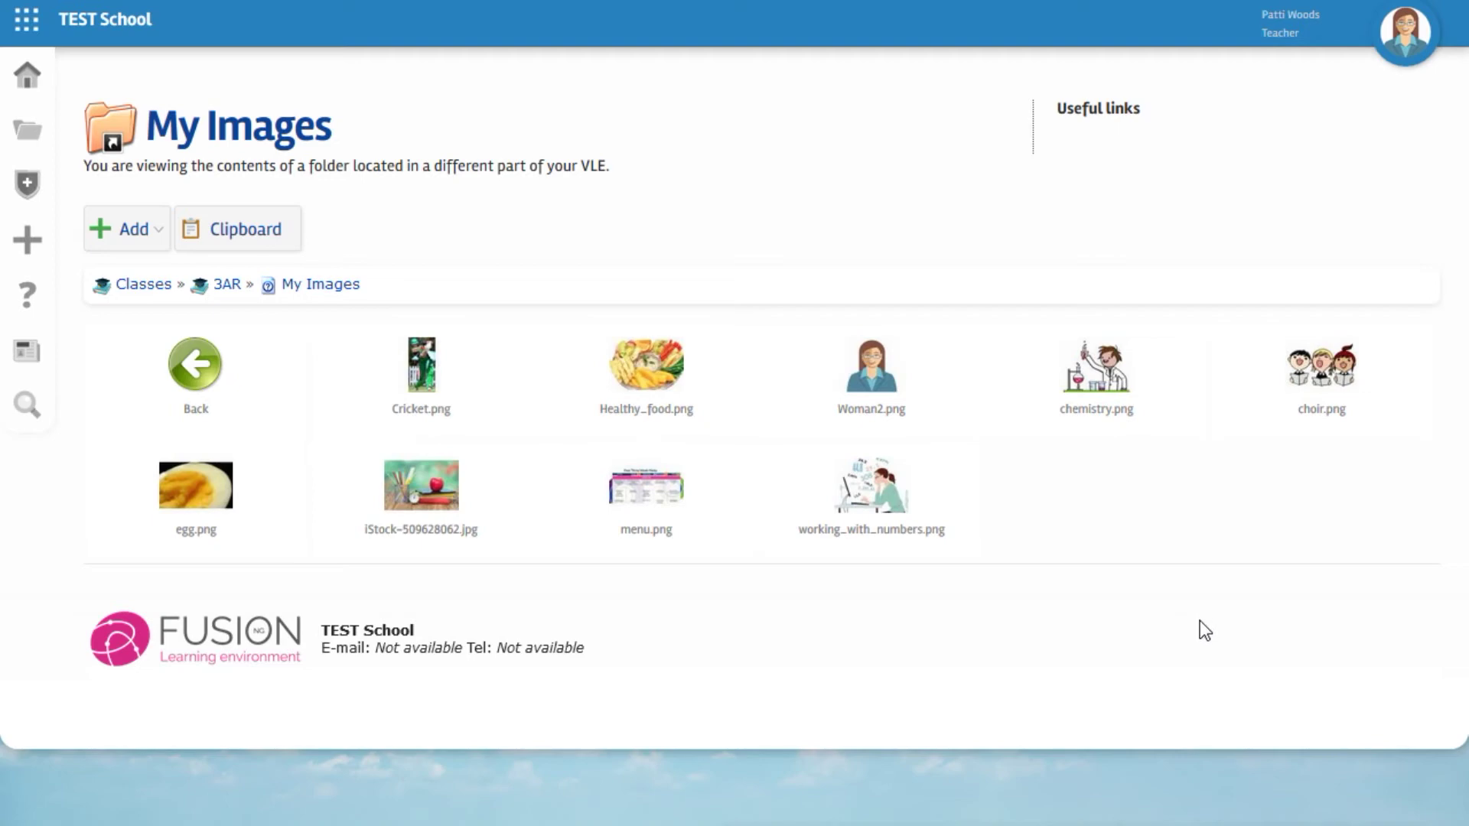
{"action": "left_click", "coordinate": [228, 285]}
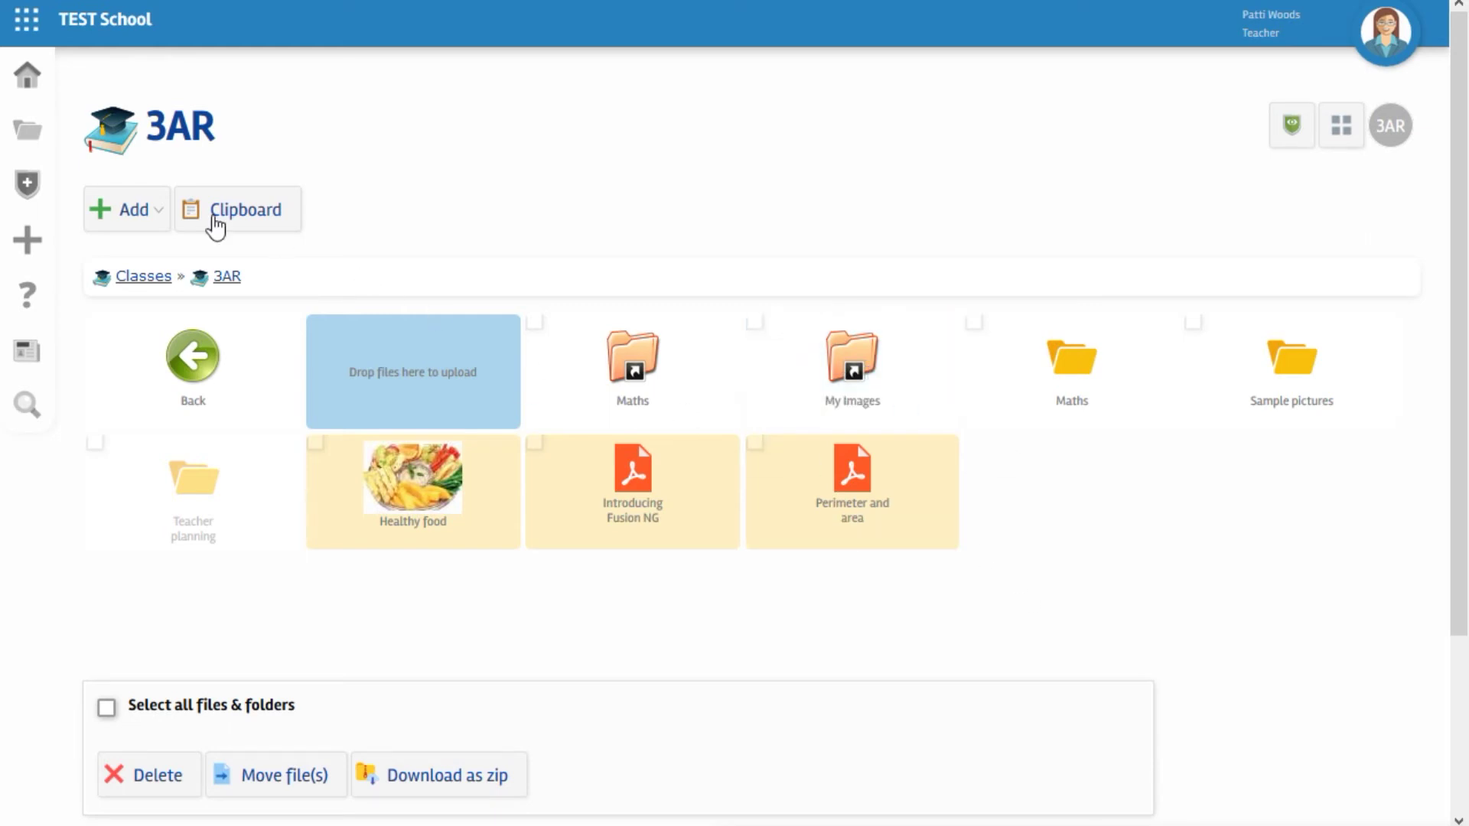
Step: Start a new folder in My Files and select Office 365 Onedrive as its connected online service
{"action": "mouse_move", "coordinate": [35, 138]}
{"action": "left_click", "coordinate": [112, 138]}
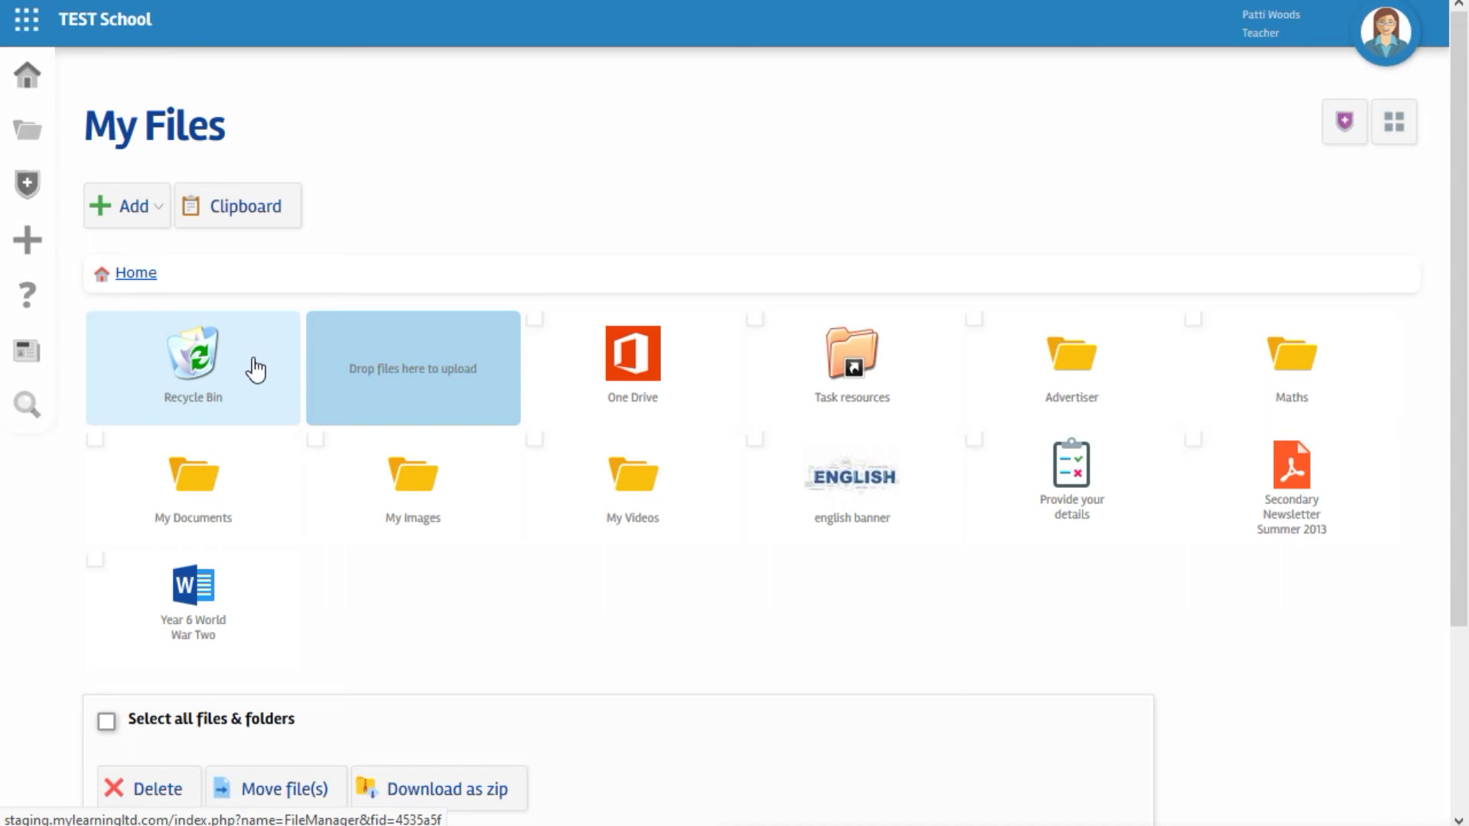
{"action": "left_click", "coordinate": [136, 221]}
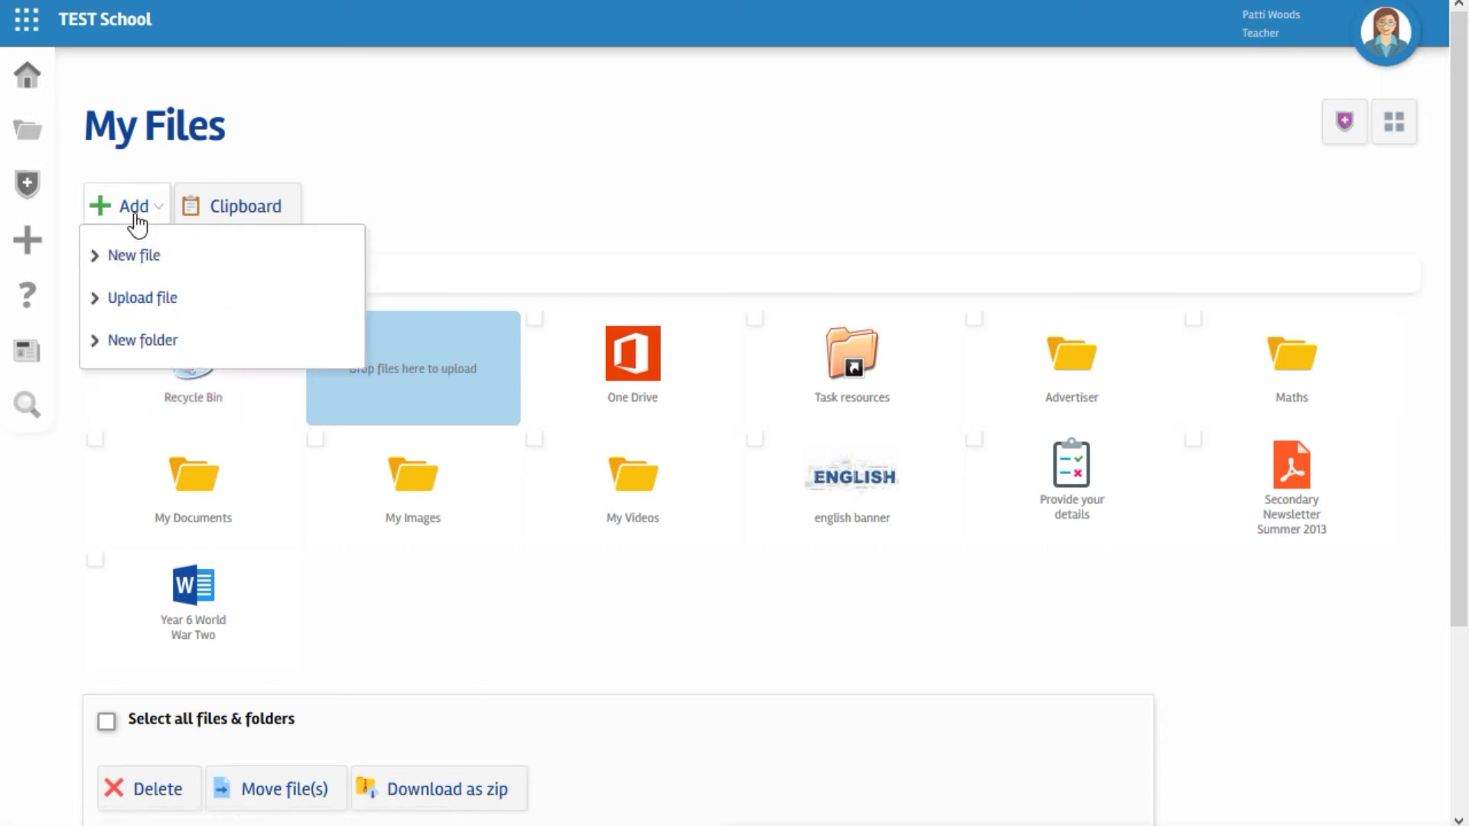
{"action": "left_click", "coordinate": [151, 341]}
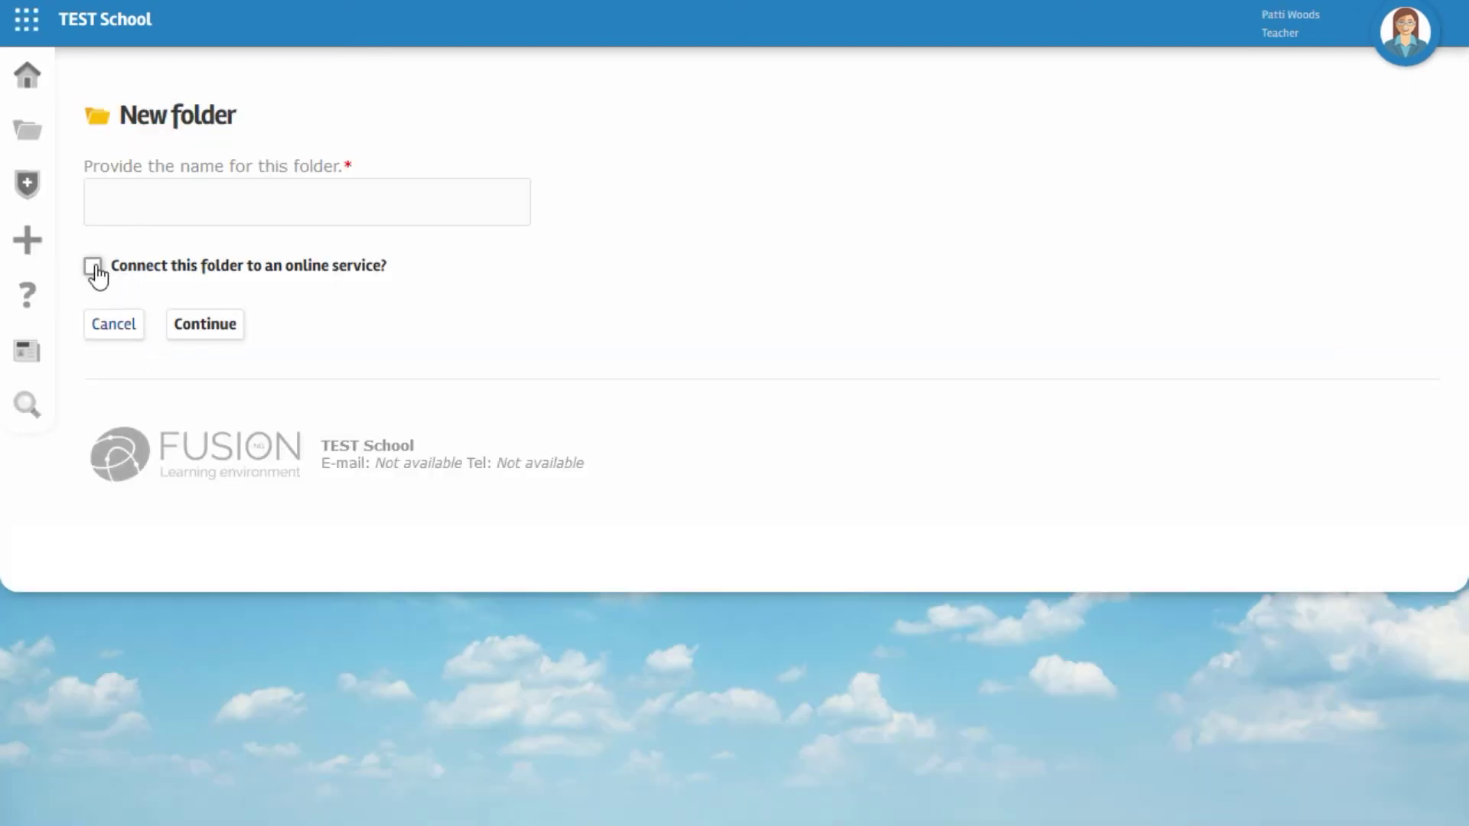
{"action": "left_click", "coordinate": [93, 269]}
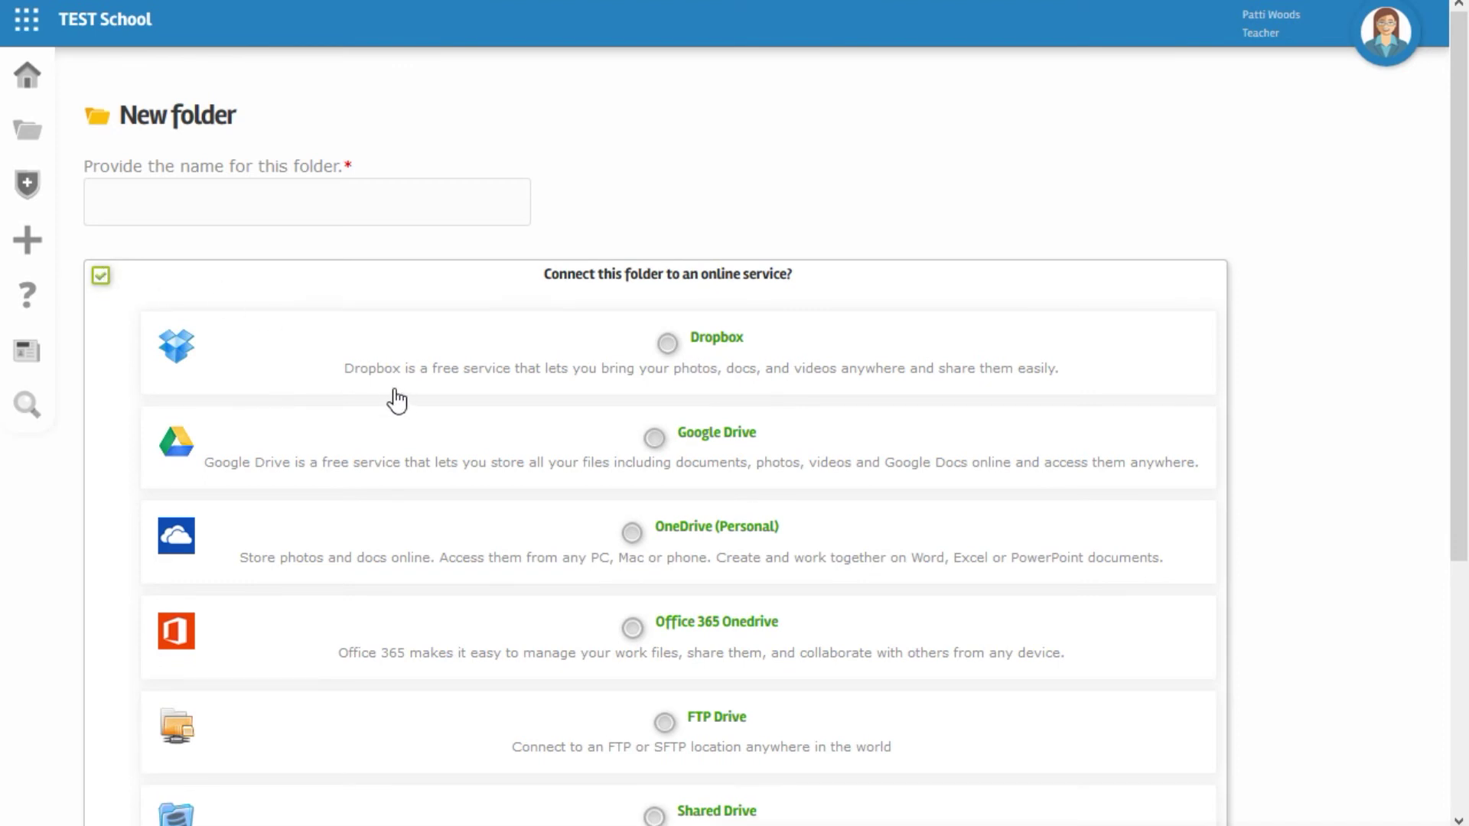
{"action": "scroll", "coordinate": [392, 400], "scroll_direction": "down", "scroll_amount": 3}
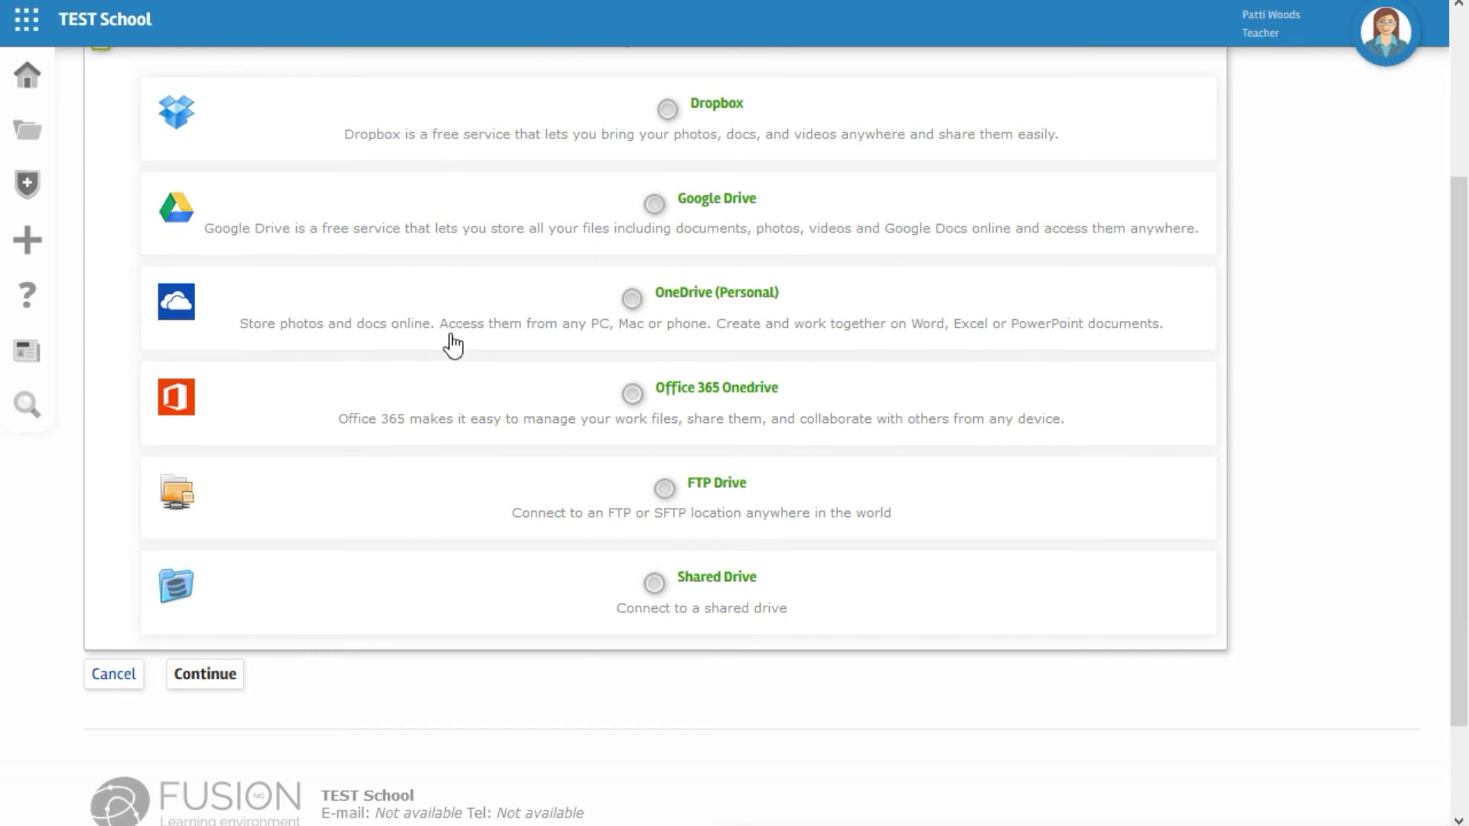
{"action": "left_click", "coordinate": [630, 395]}
Step: Create the folder with the name My One Drive and connect it to the Office 365 Onedrive account
{"action": "scroll", "coordinate": [487, 398], "scroll_direction": "up", "scroll_amount": 2}
{"action": "scroll", "coordinate": [487, 398], "scroll_direction": "up", "scroll_amount": 2}
{"action": "left_click", "coordinate": [357, 203]}
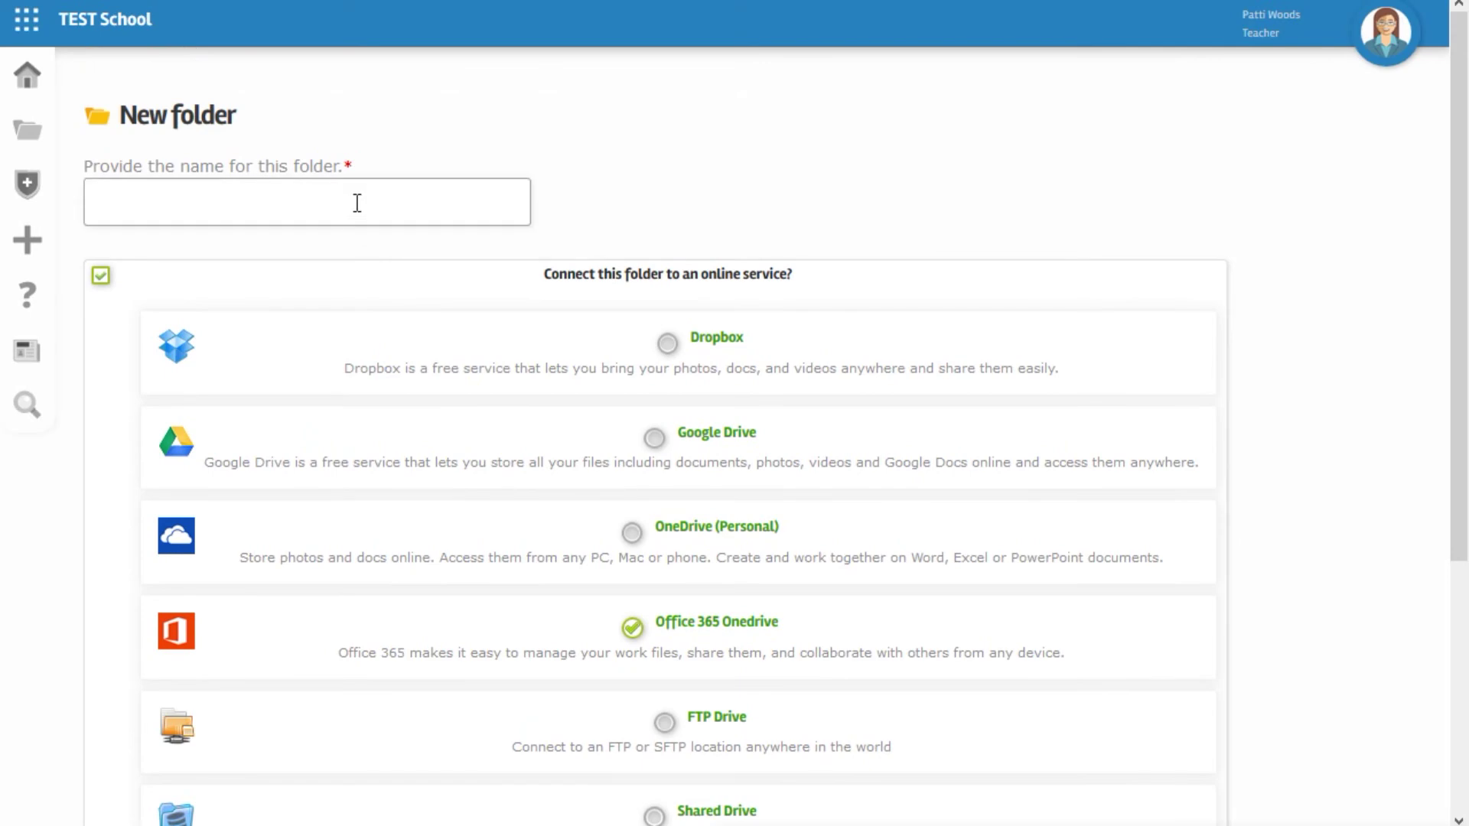
{"action": "type", "text": "My One Drive"}
{"action": "scroll", "coordinate": [641, 214], "scroll_direction": "down", "scroll_amount": 5}
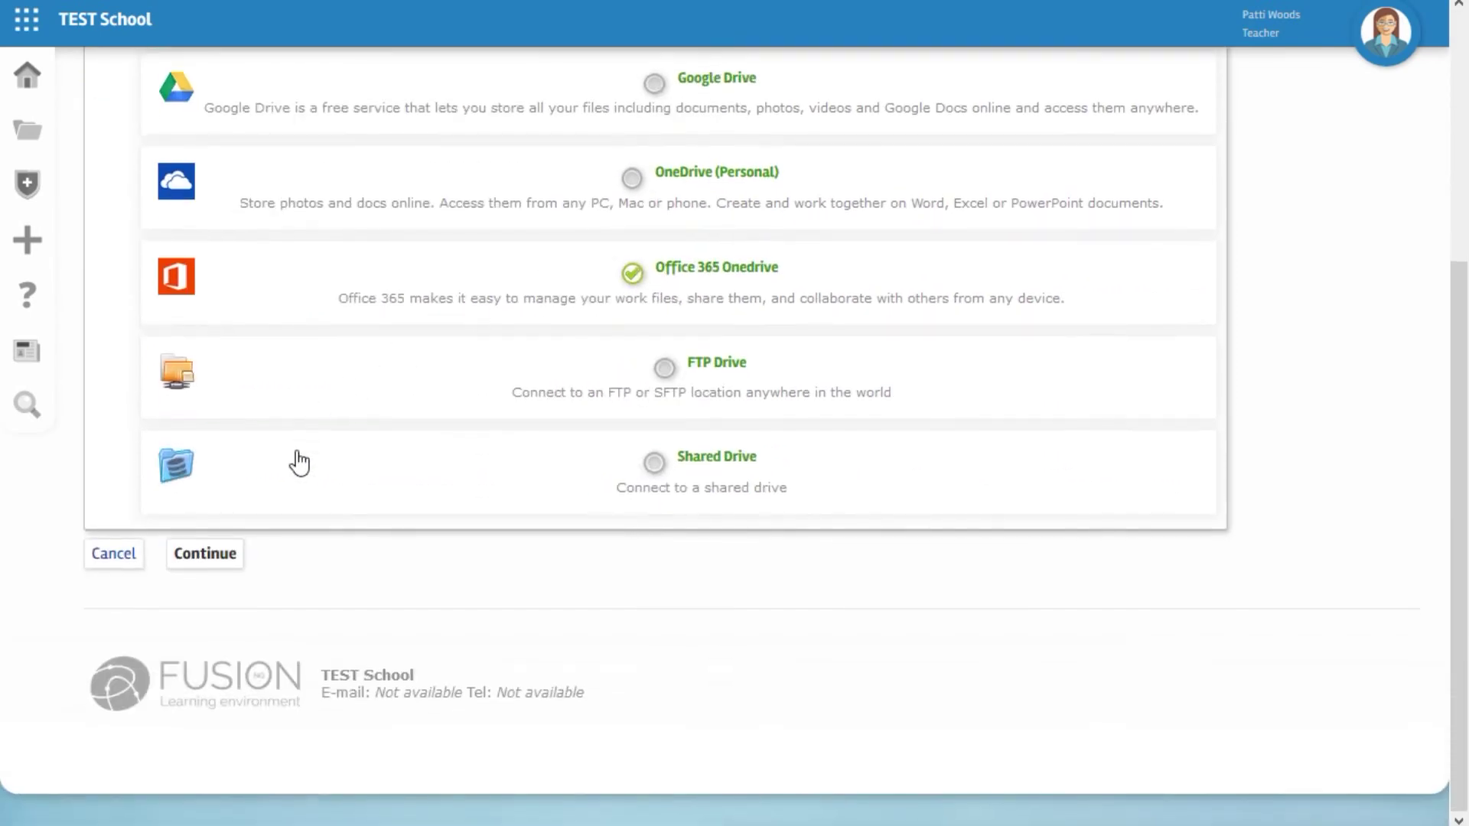
{"action": "left_click", "coordinate": [201, 554]}
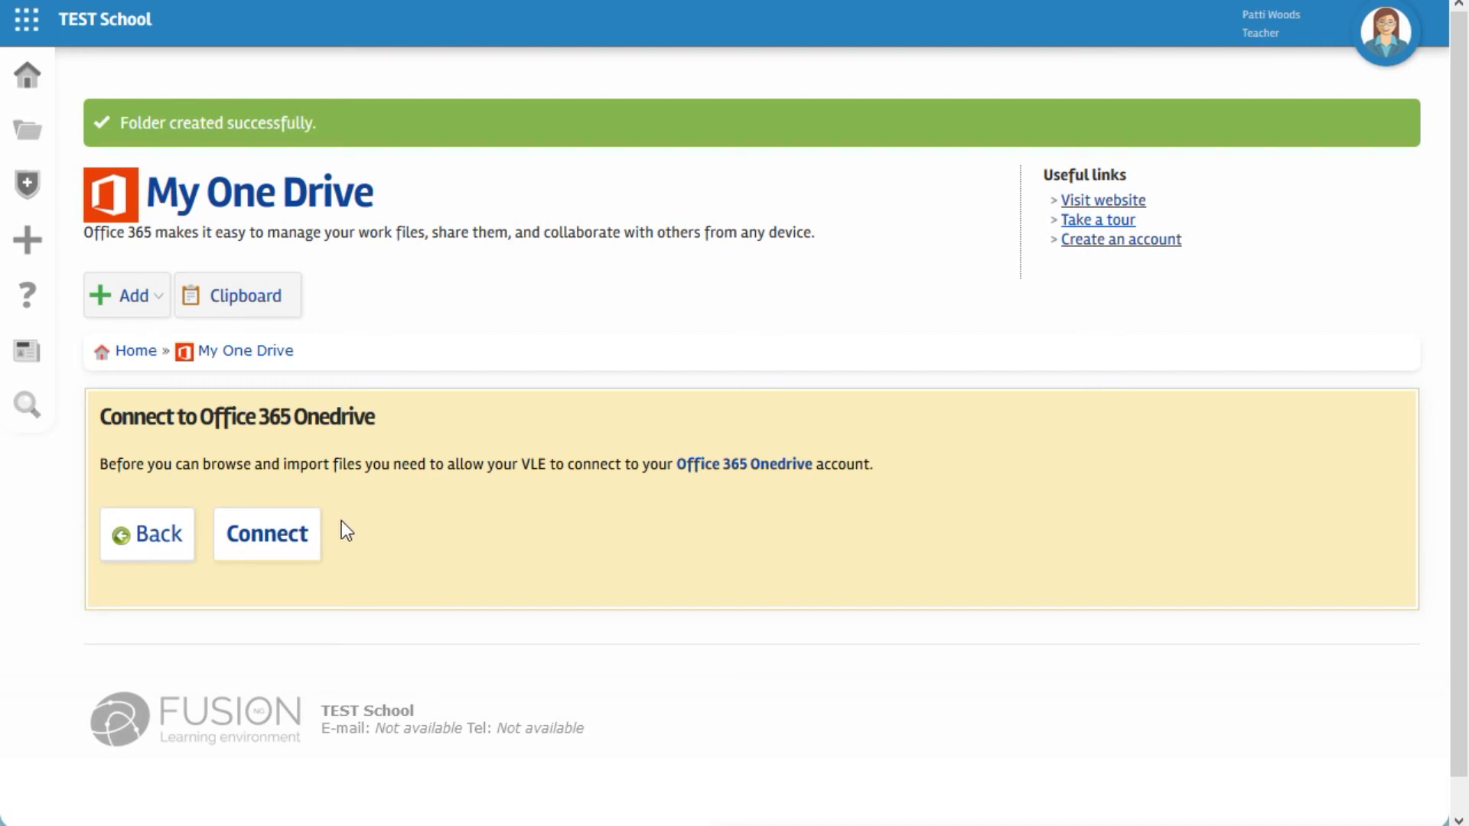
{"action": "left_click", "coordinate": [287, 536]}
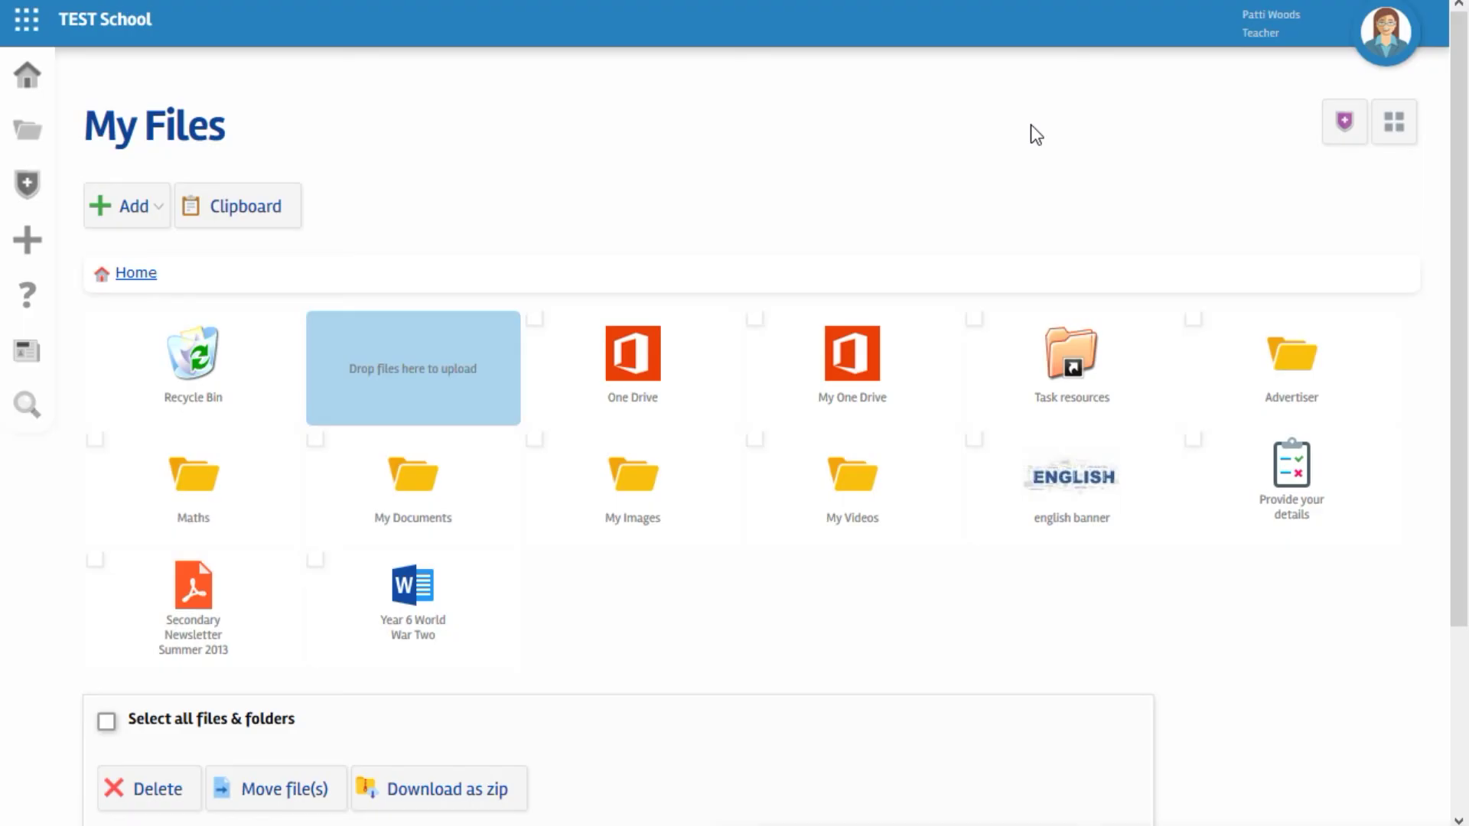
Step: Open the My One Drive folder from My Files and add Book.xlsx to the clipboard
{"action": "left_click", "coordinate": [855, 356]}
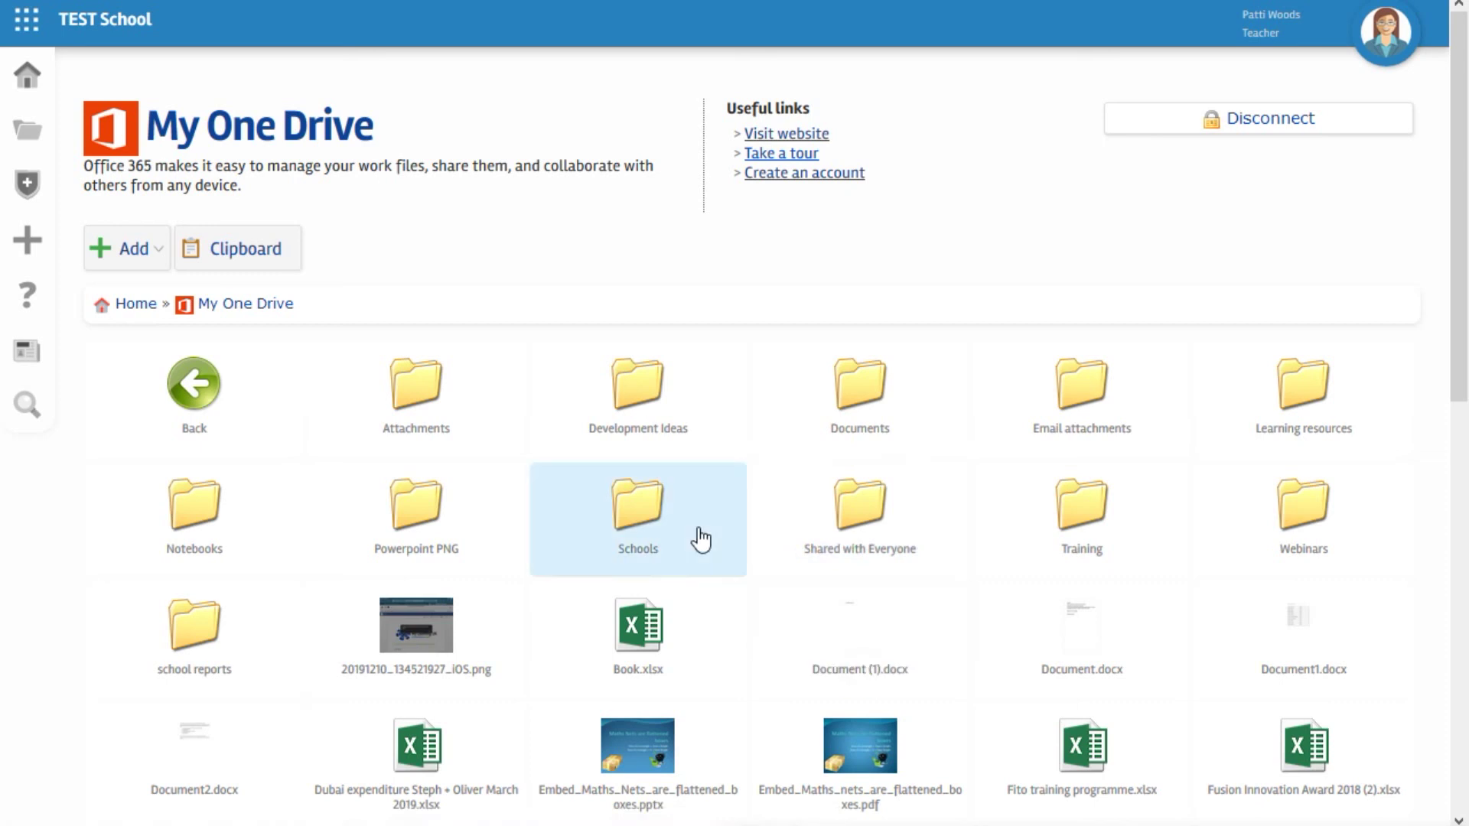
{"action": "mouse_move", "coordinate": [673, 668]}
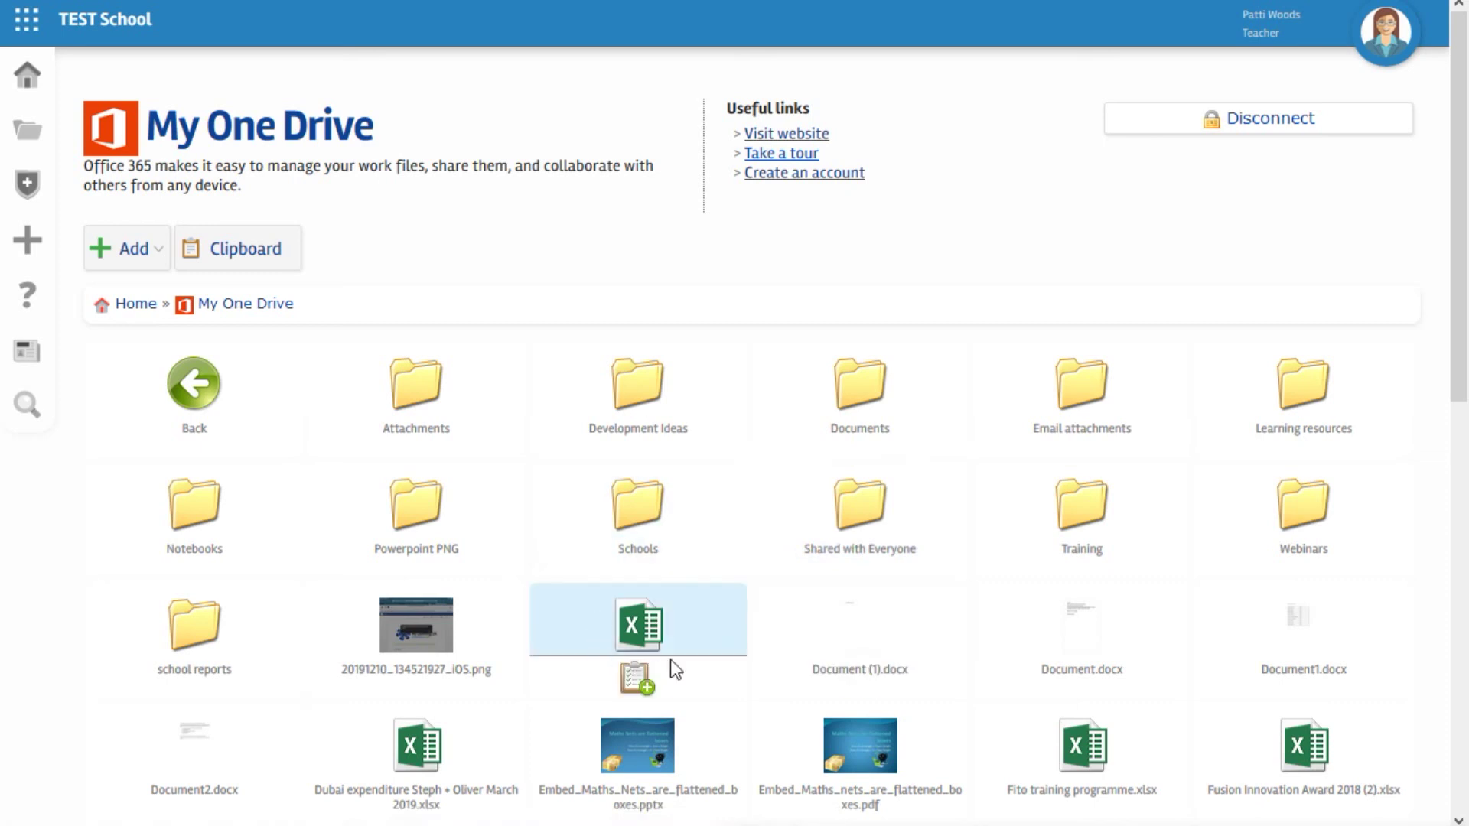
{"action": "left_click", "coordinate": [635, 683]}
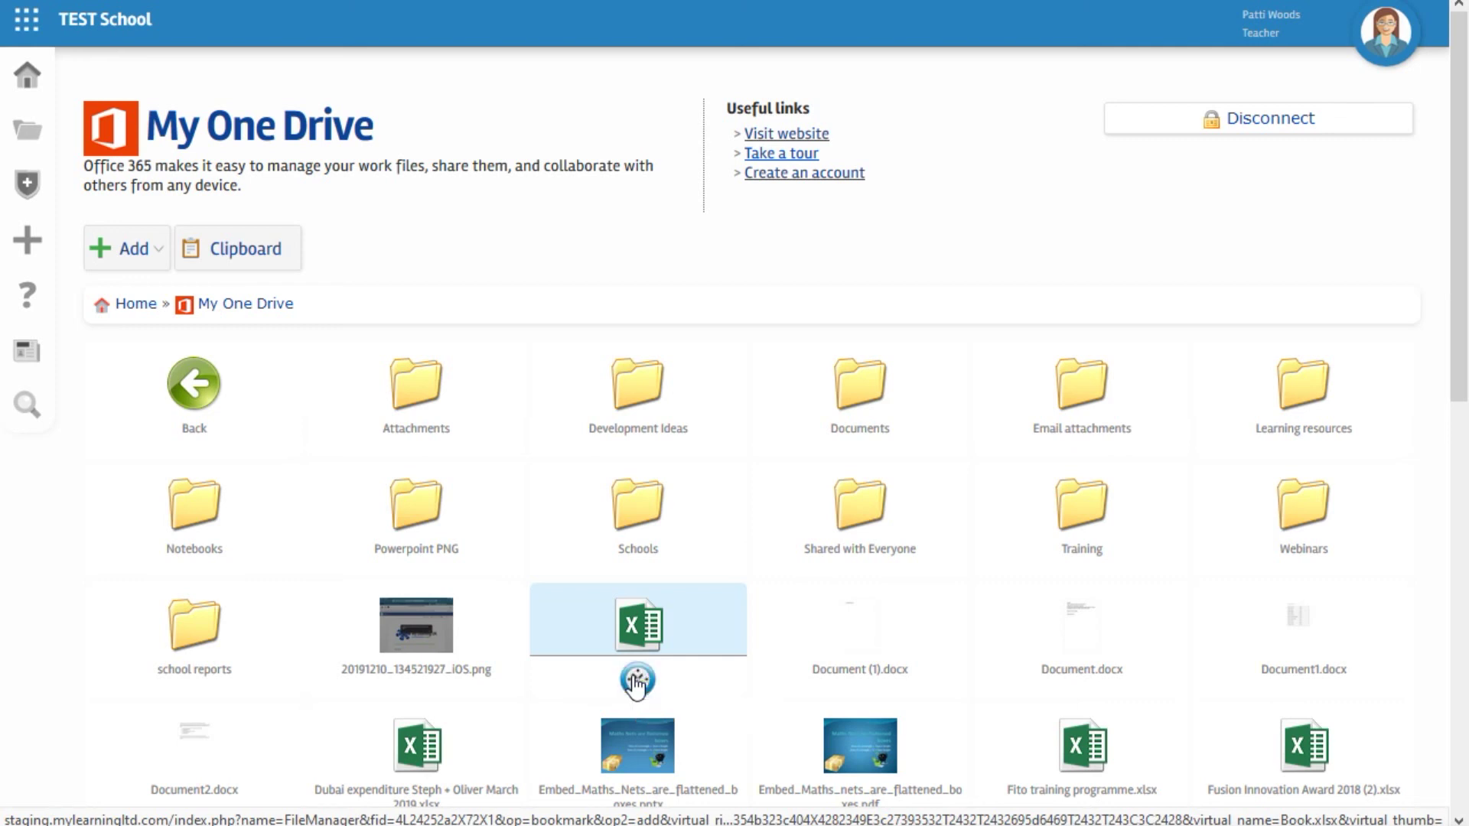
Step: Import the Book.xlsx spreadsheet from the clipboard into the top level of My Files
{"action": "mouse_move", "coordinate": [27, 131]}
{"action": "left_click", "coordinate": [105, 137]}
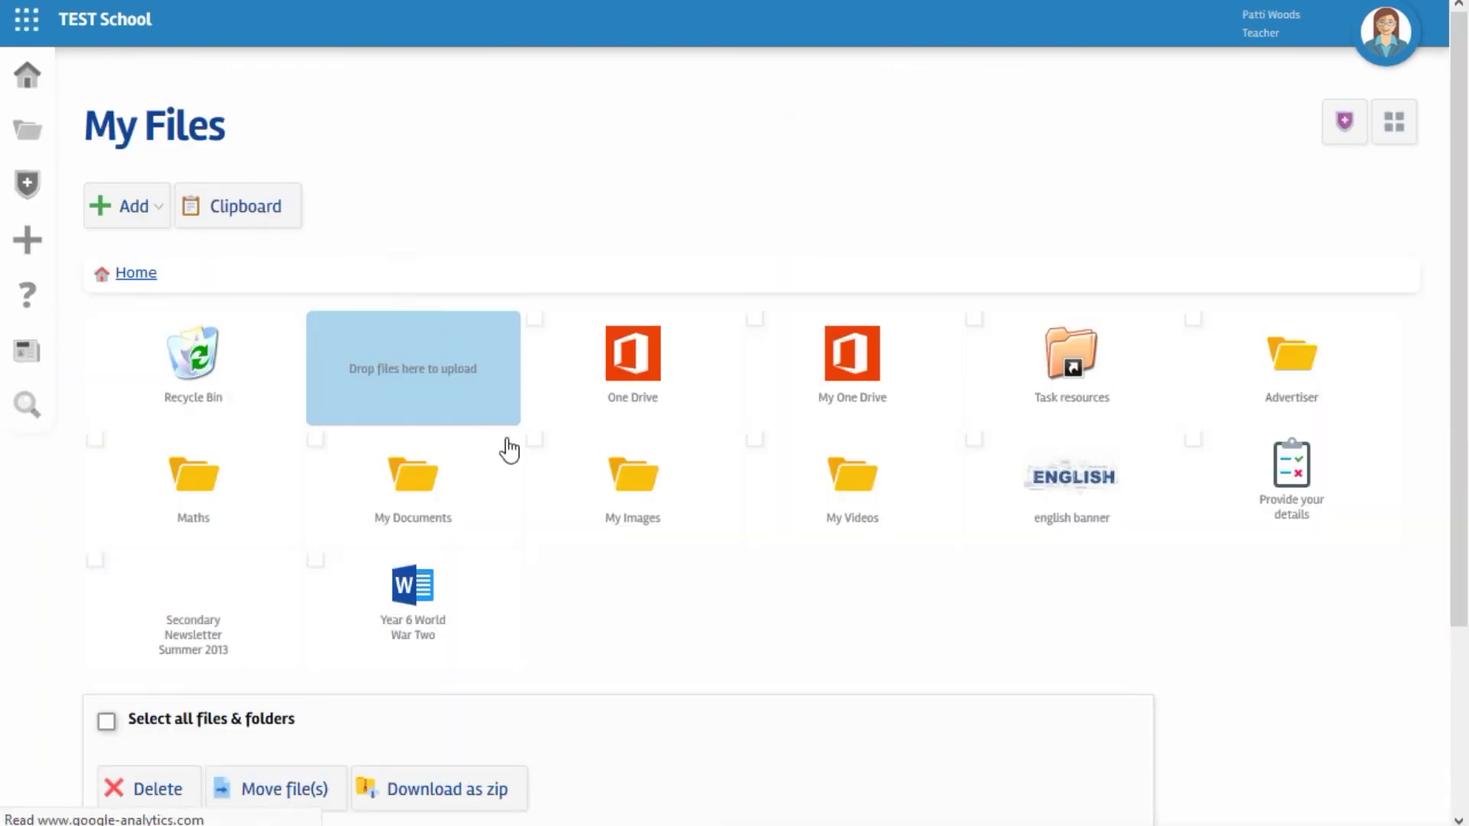
{"action": "left_click", "coordinate": [237, 213]}
{"action": "mouse_move", "coordinate": [429, 402]}
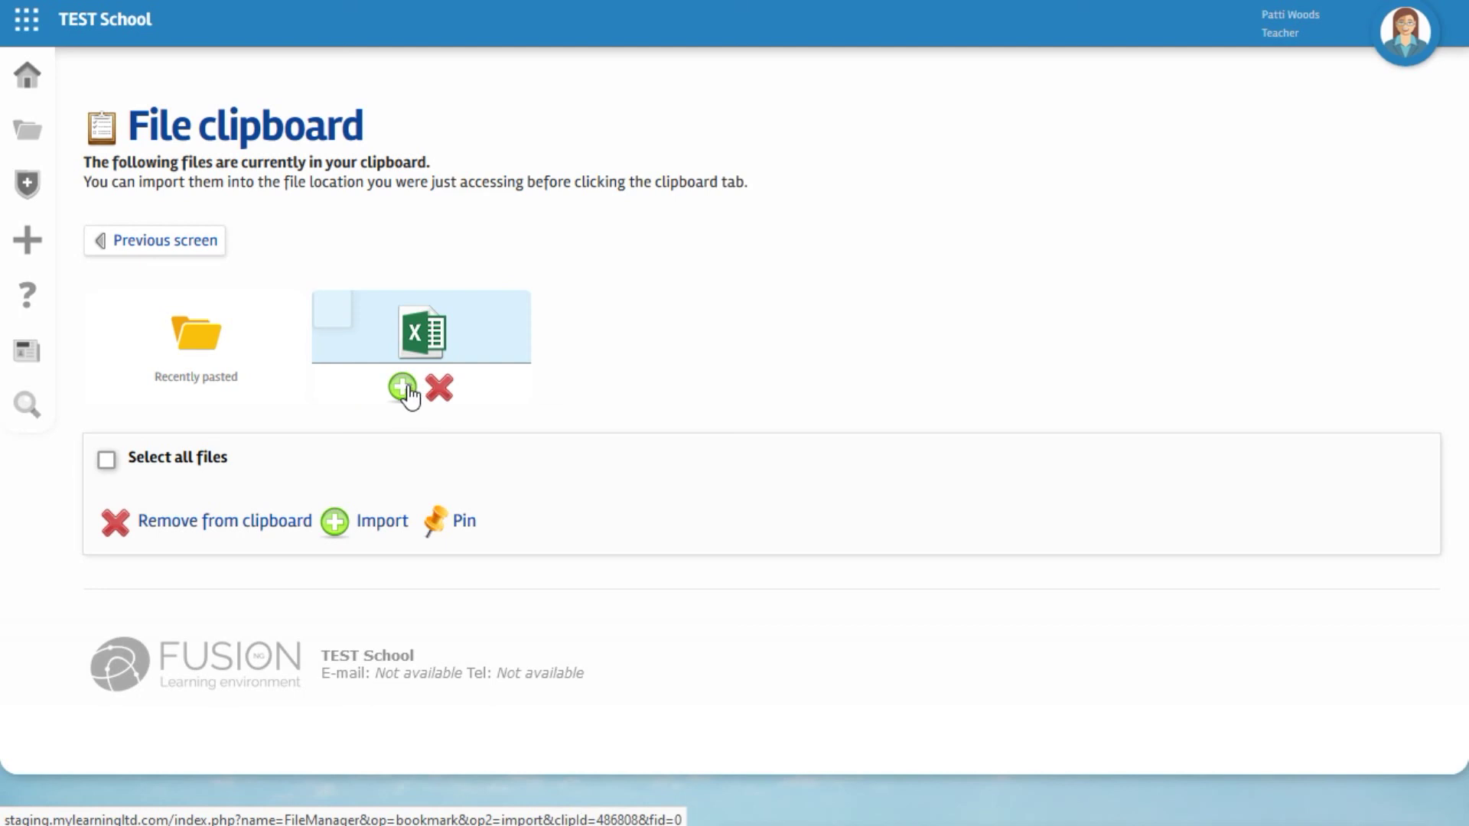
{"action": "left_click", "coordinate": [403, 387]}
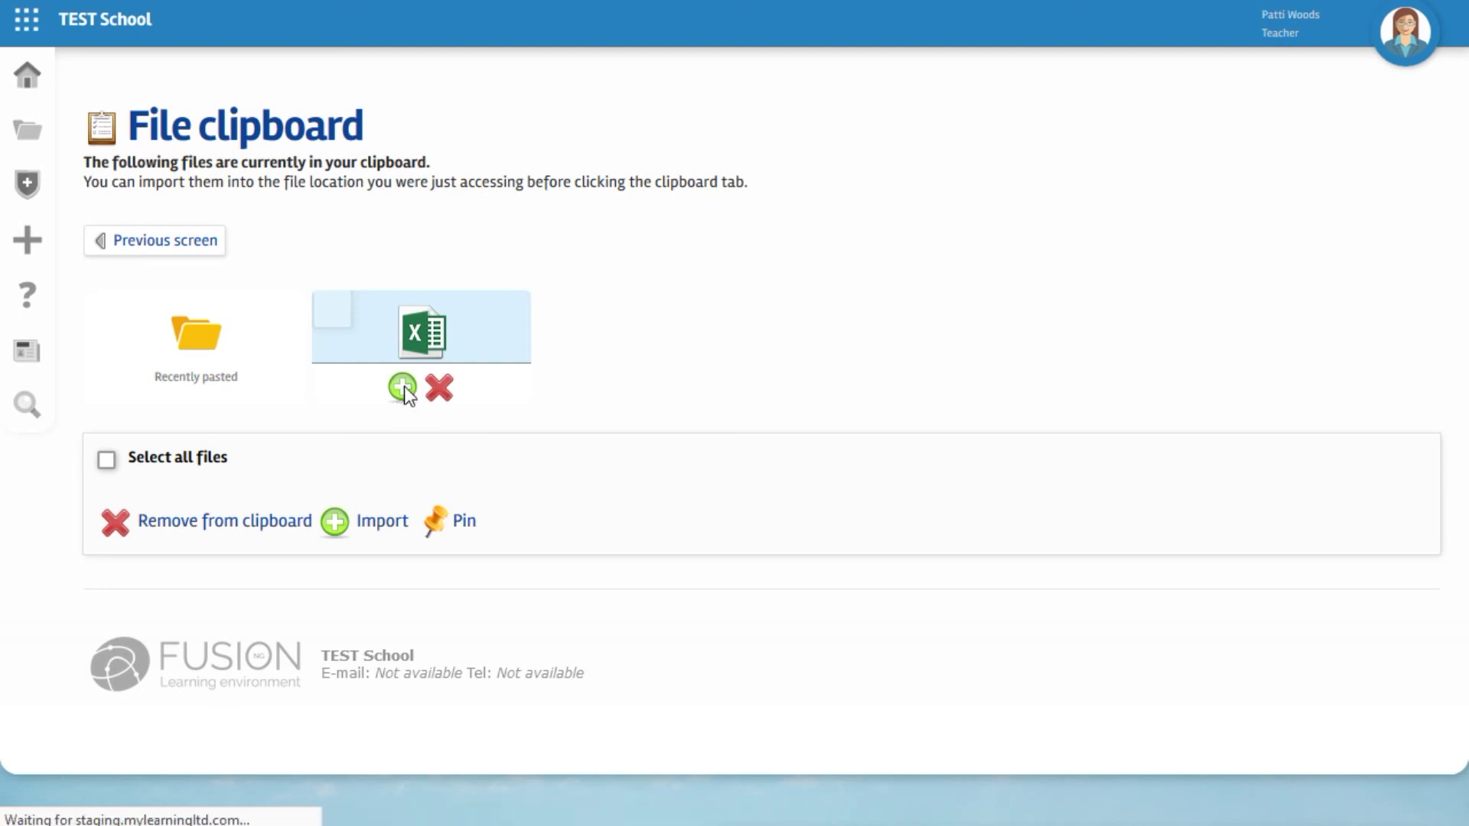